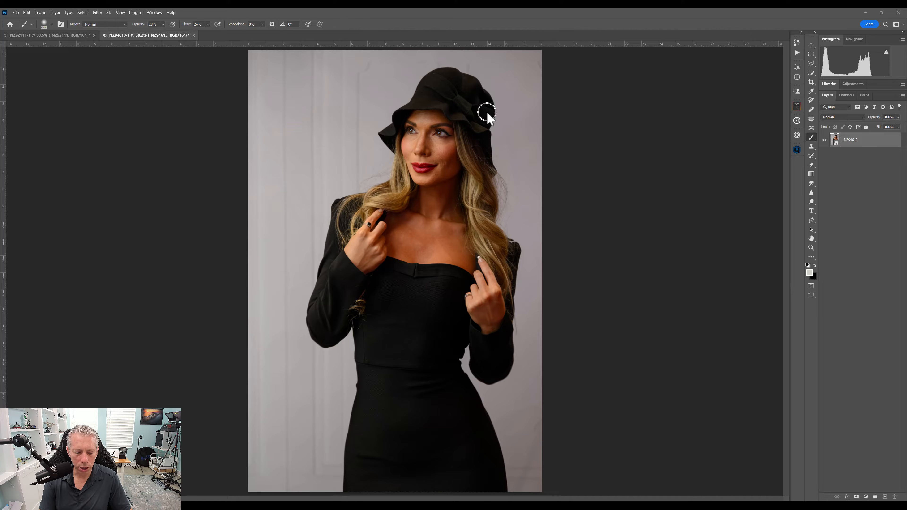
# Duplicate the portrait layer and rasterize the copy
pyautogui.hotkey('ctrl', 'j')
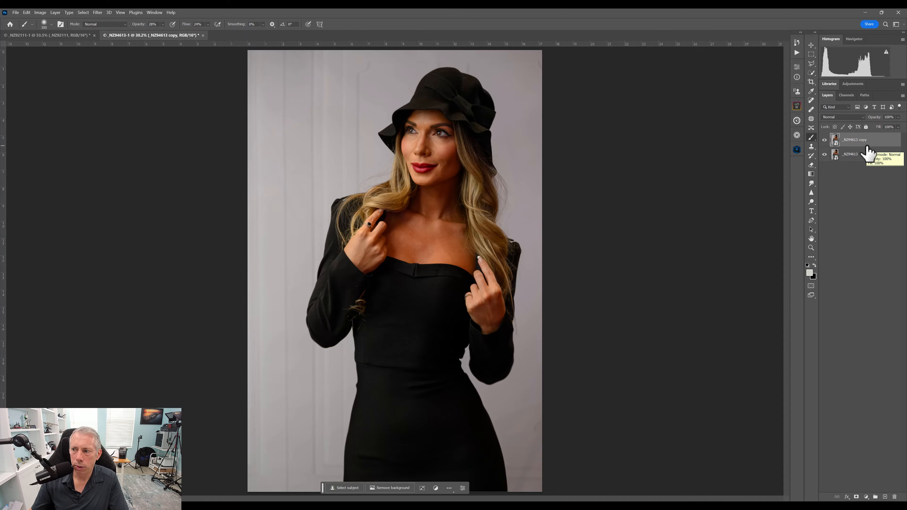
pyautogui.rightClick(858, 140)
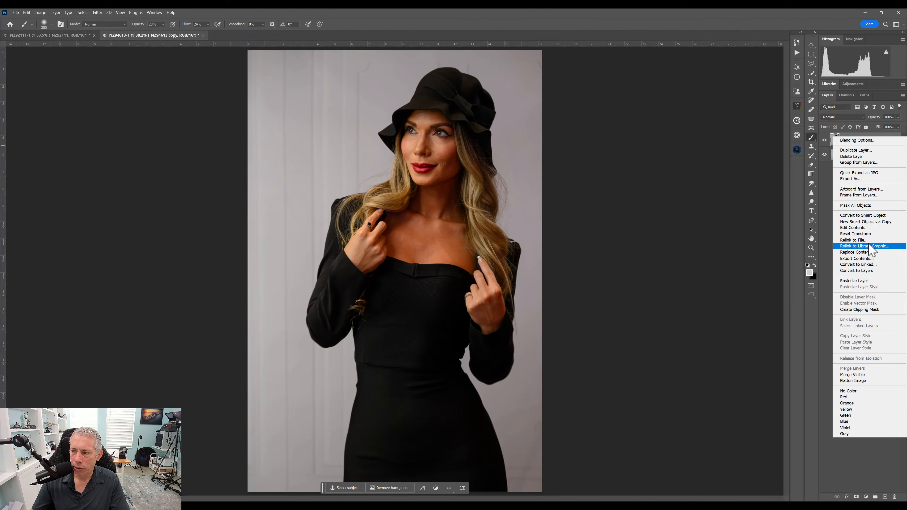
pyautogui.click(862, 281)
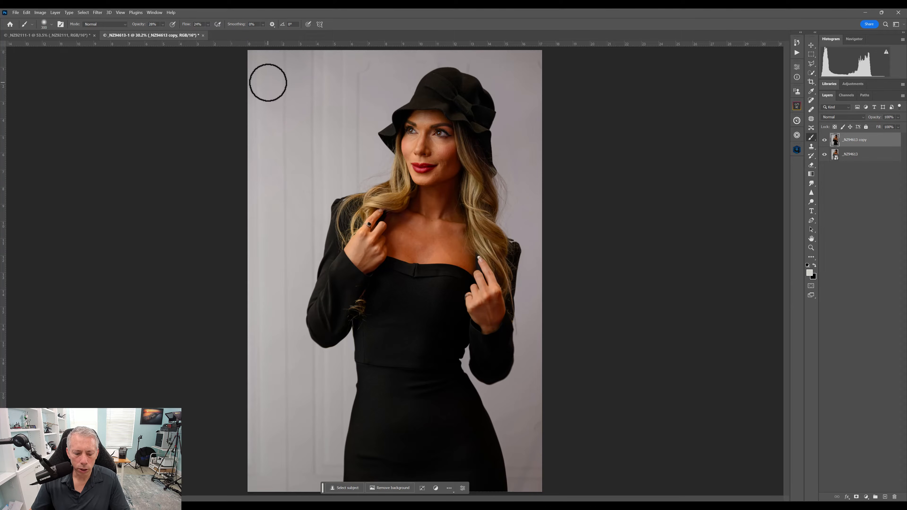
# Open the Retouch4me Heal filter on the rasterized copy with the model's face in the preview
pyautogui.press('z')
pyautogui.moveTo(414, 136)
pyautogui.mouseDown()
pyautogui.moveTo(500, 134)
pyautogui.moveTo(459, 202)
pyautogui.moveTo(417, 229)
pyautogui.mouseUp()
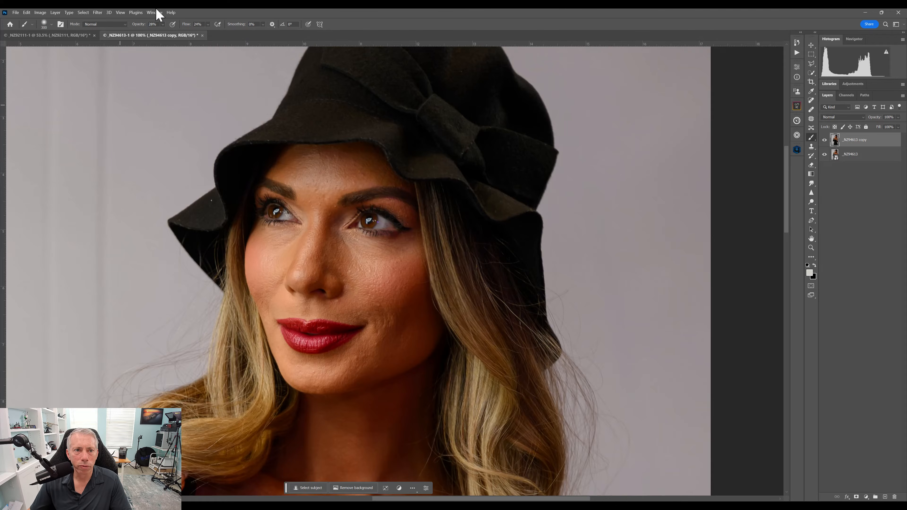
pyautogui.click(99, 14)
pyautogui.moveTo(142, 225)
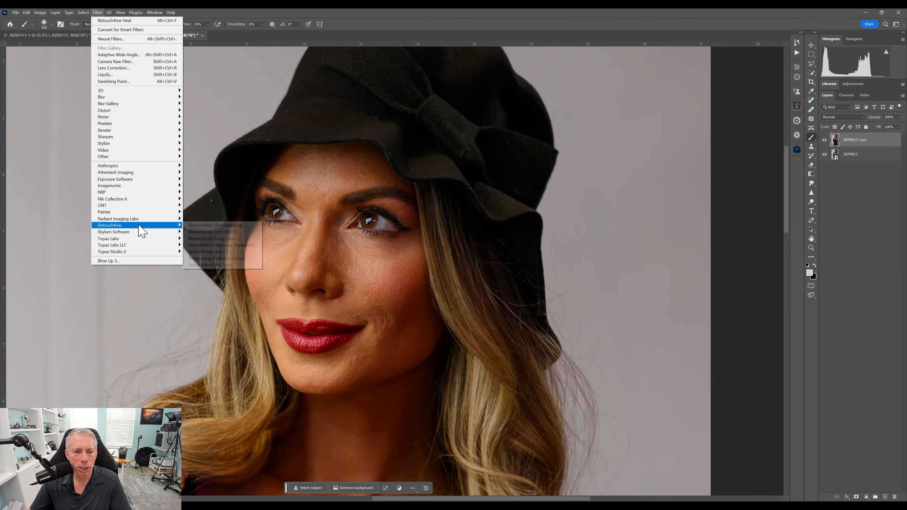
pyautogui.click(234, 252)
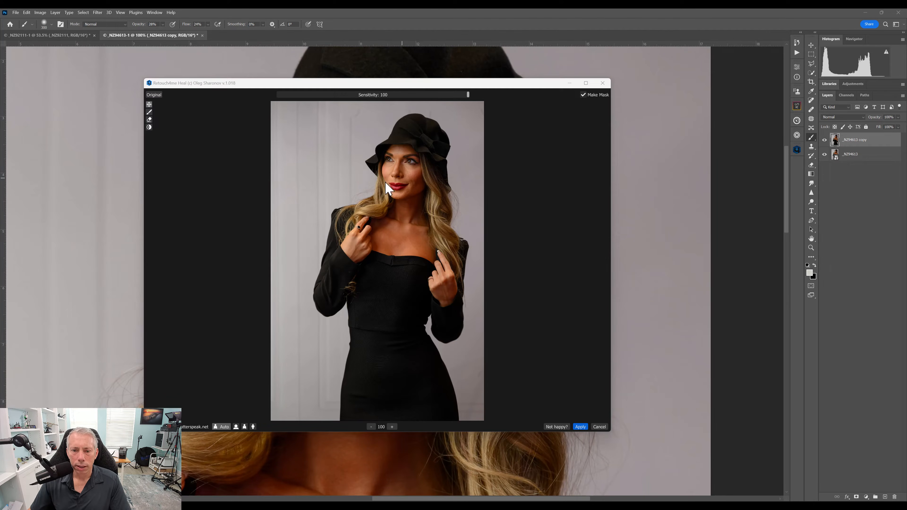
pyautogui.click(392, 426)
pyautogui.click(392, 427)
pyautogui.moveTo(420, 217)
pyautogui.mouseDown()
pyautogui.moveTo(393, 387)
pyautogui.moveTo(502, 188)
pyautogui.moveTo(403, 320)
pyautogui.moveTo(411, 308)
pyautogui.mouseUp()
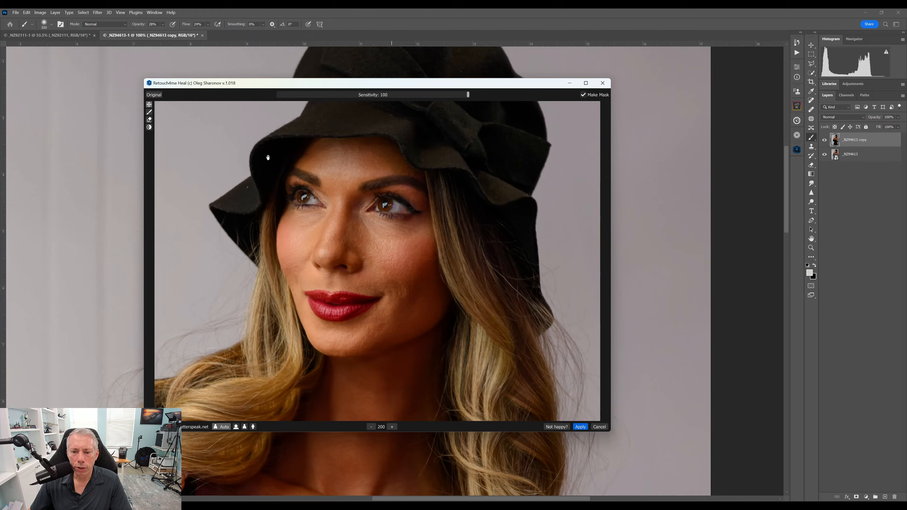
# Compare the healed preview of the face with the original photo
pyautogui.click(156, 95)
pyautogui.moveTo(155, 95); pyautogui.dragTo(155, 95)
pyautogui.click(155, 95)
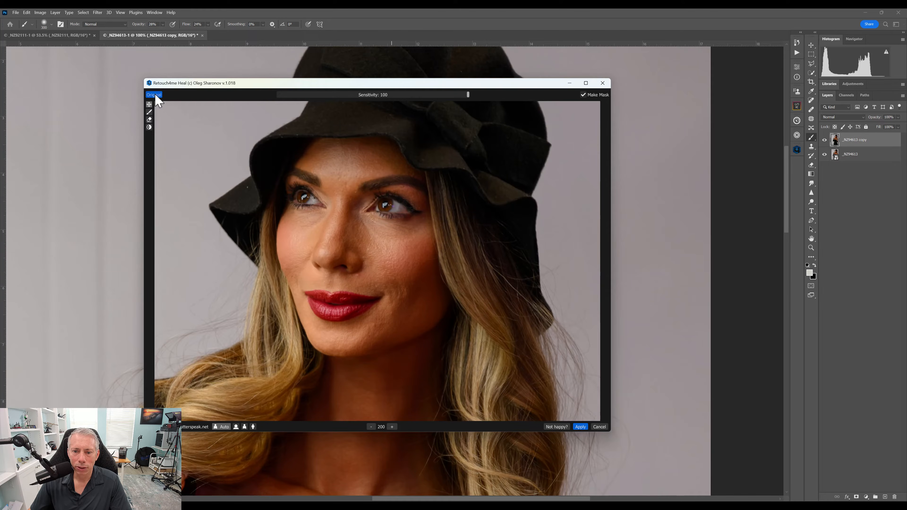
pyautogui.moveTo(155, 95); pyautogui.dragTo(155, 95)
pyautogui.click(155, 95)
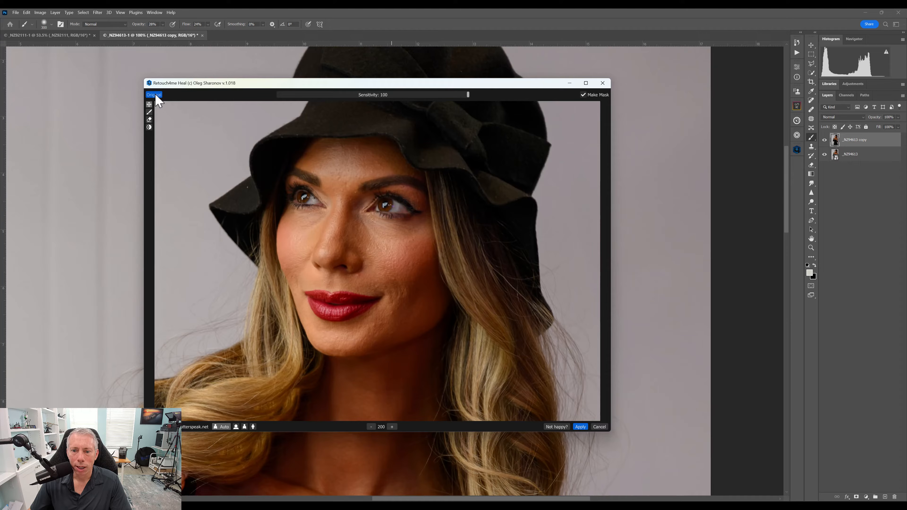
pyautogui.moveTo(157, 95); pyautogui.dragTo(158, 93)
# Apply the Heal retouch at Sensitivity 100 with Make Mask enabled
pyautogui.moveTo(467, 94)
pyautogui.mouseDown()
pyautogui.moveTo(366, 95)
pyautogui.moveTo(476, 102)
pyautogui.mouseUp()
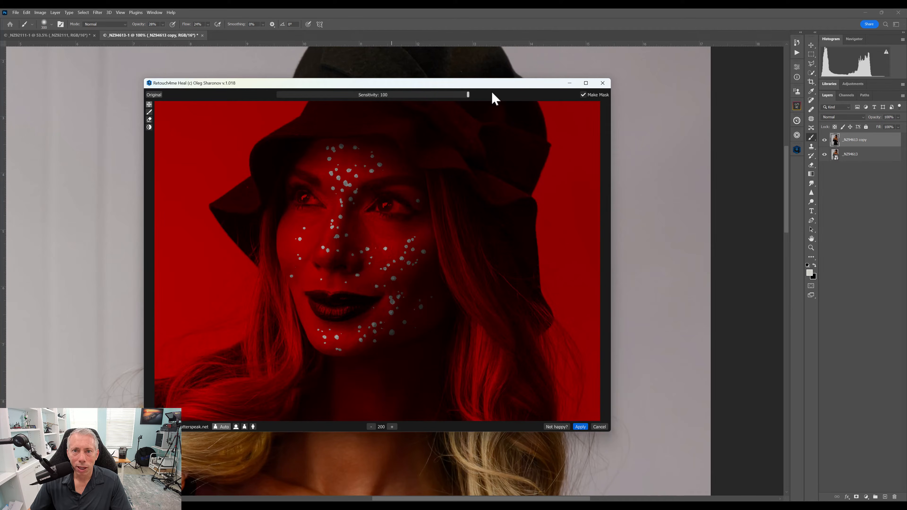
pyautogui.click(582, 427)
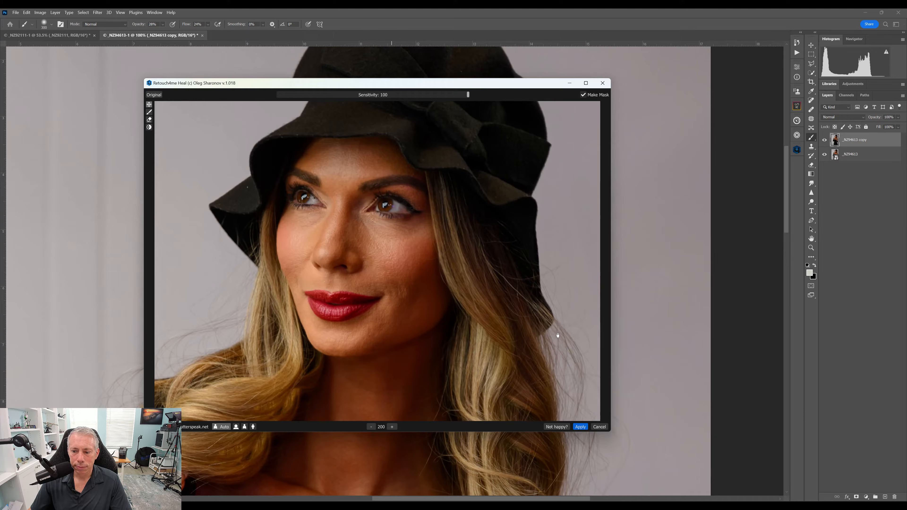
pyautogui.click(580, 427)
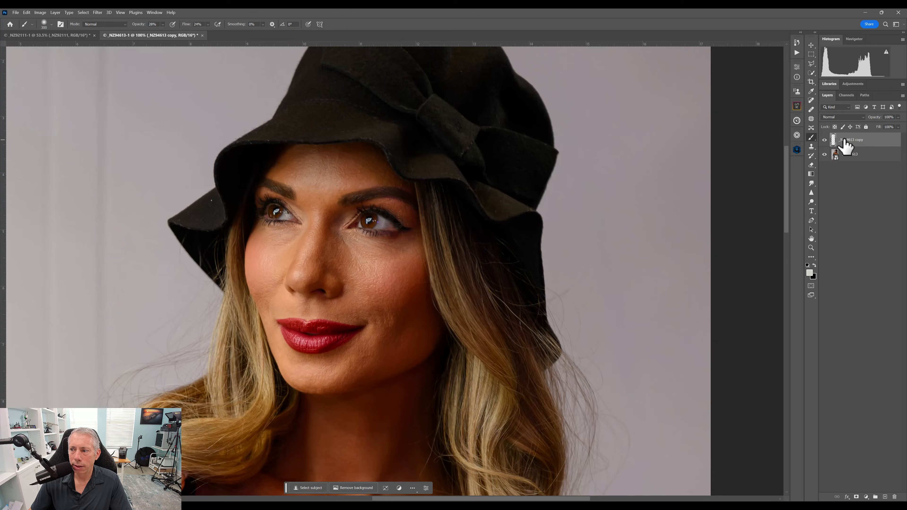
# Compare the image with and without the healed layer, and try a lower layer opacity before restoring it to 100%
pyautogui.click(824, 140)
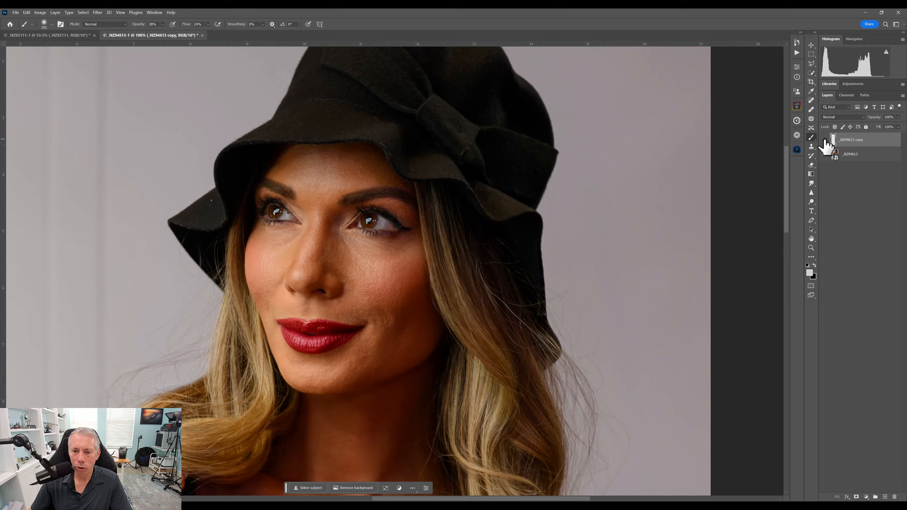
pyautogui.click(825, 140)
pyautogui.click(897, 118)
pyautogui.moveTo(901, 125); pyautogui.dragTo(856, 120)
pyautogui.moveTo(885, 125); pyautogui.dragTo(903, 125)
pyautogui.click(864, 193)
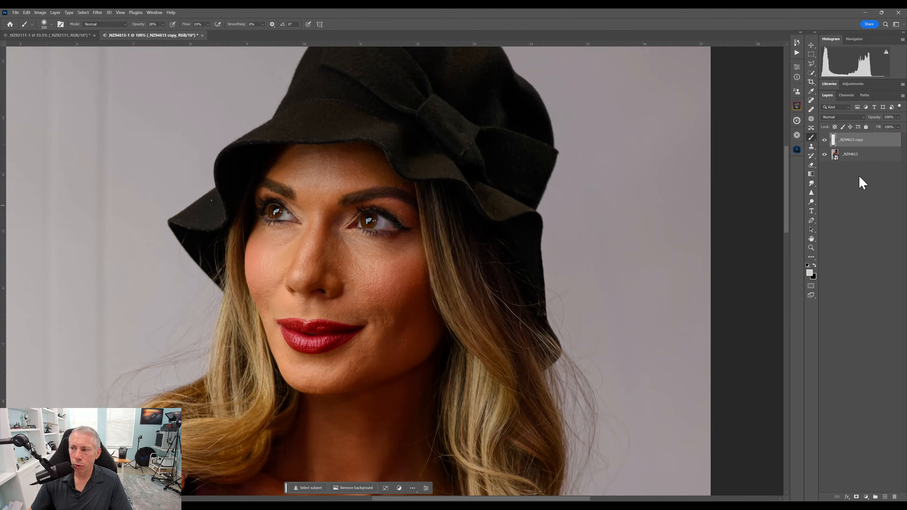
# Stamp all visible layers into a new top layer and open it in the Retouch4me Dodge Burn filter
pyautogui.click(863, 145)
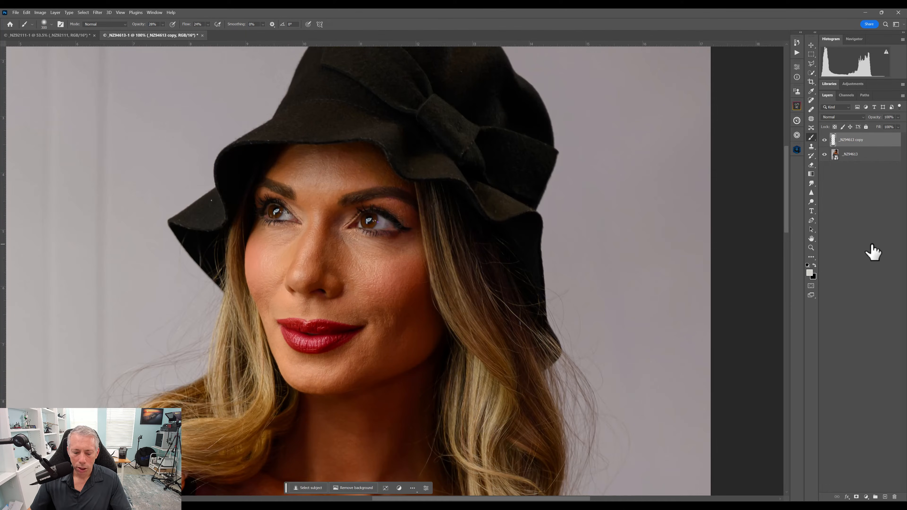
pyautogui.hotkey('ctrl', 'alt', 'shift', 'e')
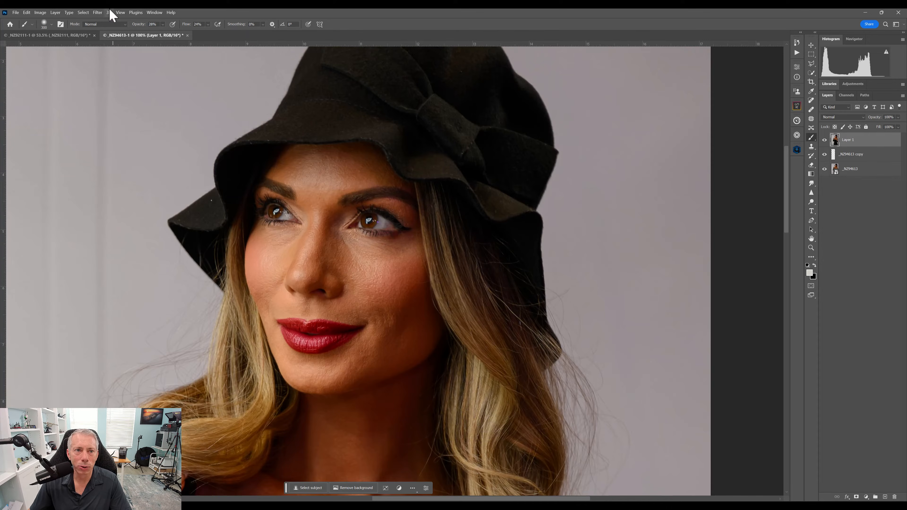
pyautogui.click(100, 13)
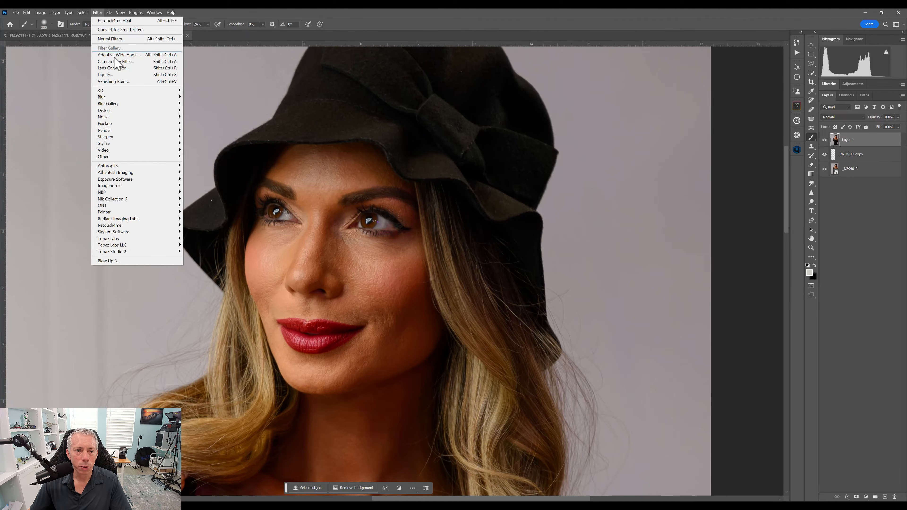
pyautogui.moveTo(145, 227)
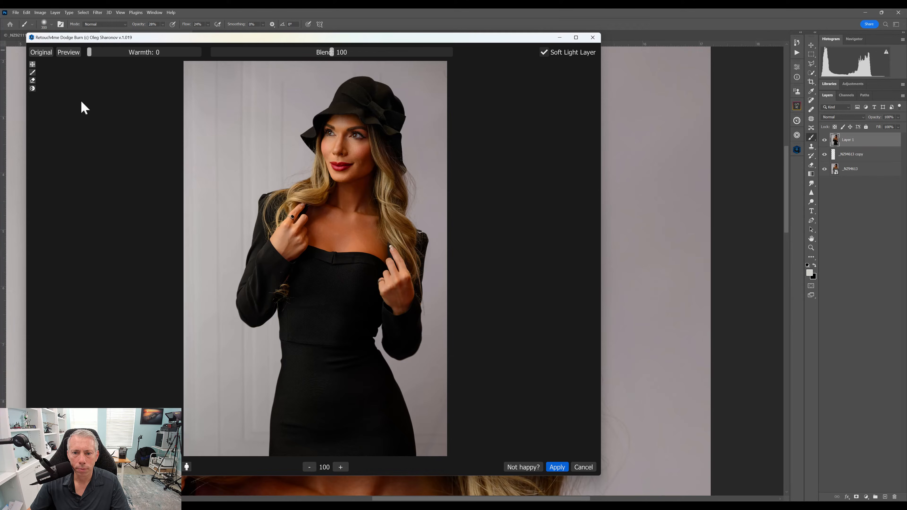
pyautogui.click(340, 467)
pyautogui.moveTo(339, 472); pyautogui.dragTo(369, 419)
pyautogui.moveTo(331, 143); pyautogui.dragTo(301, 318)
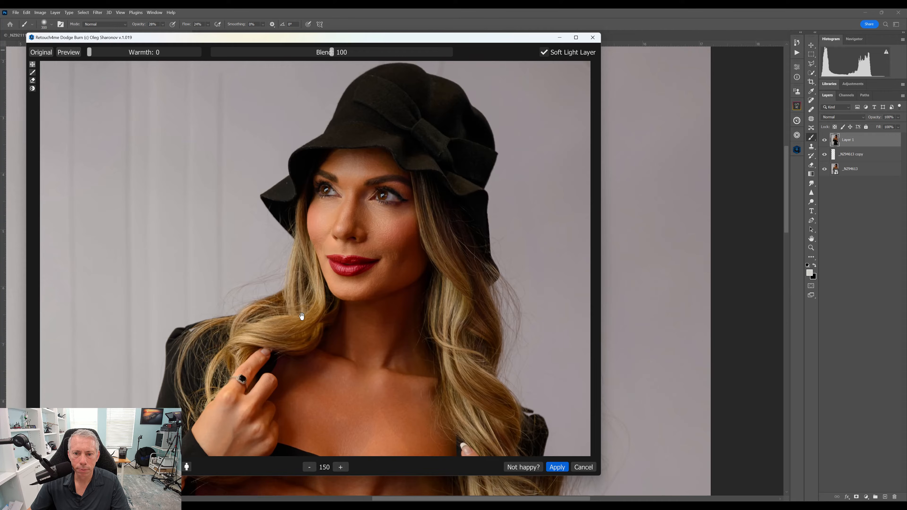
# Compare the dodge-and-burn preview with the original photo on the face, neck and chest
pyautogui.click(41, 53)
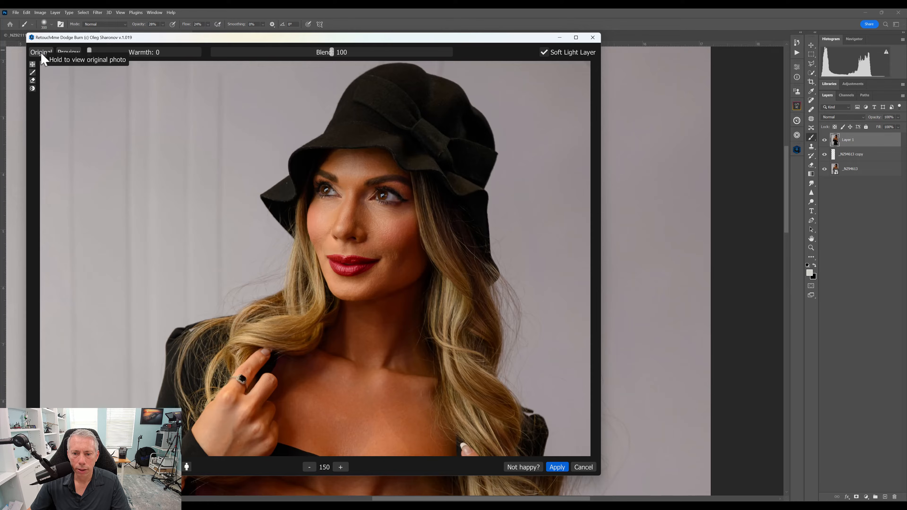
pyautogui.click(41, 54)
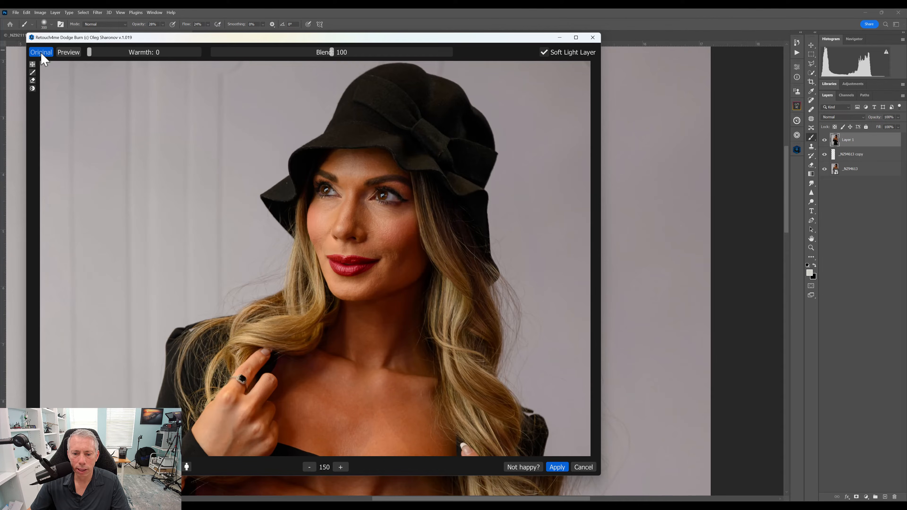
pyautogui.click(41, 54)
pyautogui.click(41, 54)
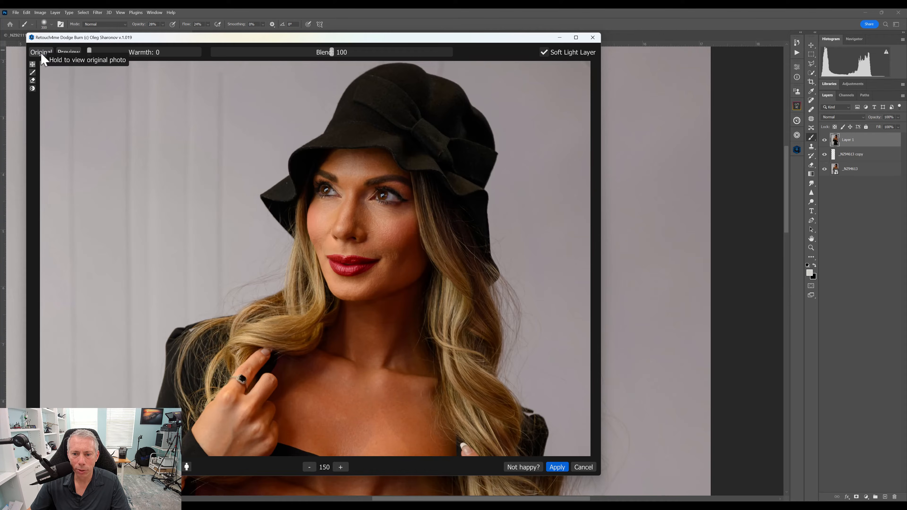
pyautogui.click(41, 54)
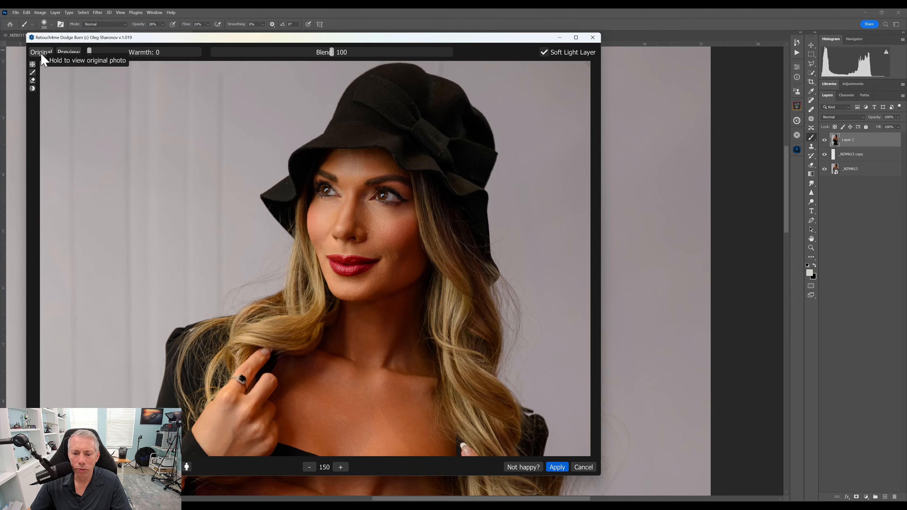
pyautogui.moveTo(203, 308); pyautogui.dragTo(202, 236)
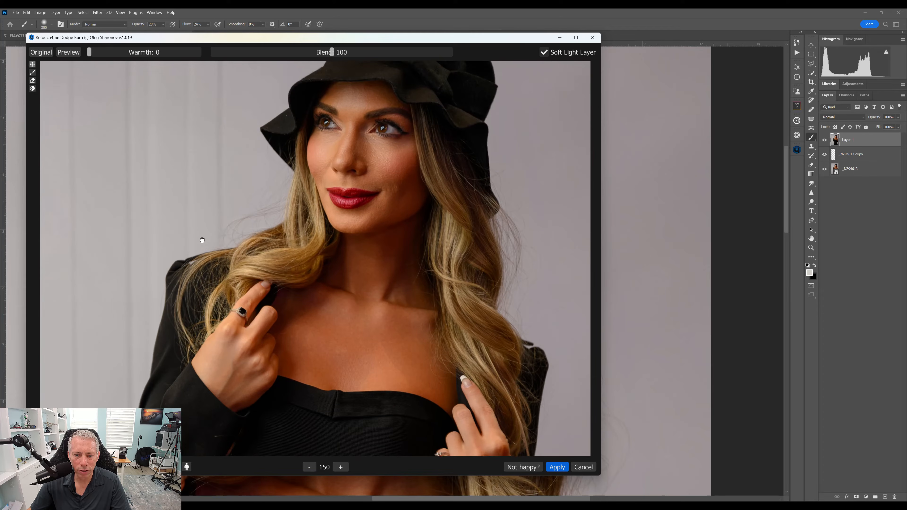
pyautogui.click(48, 48)
pyautogui.click(47, 48)
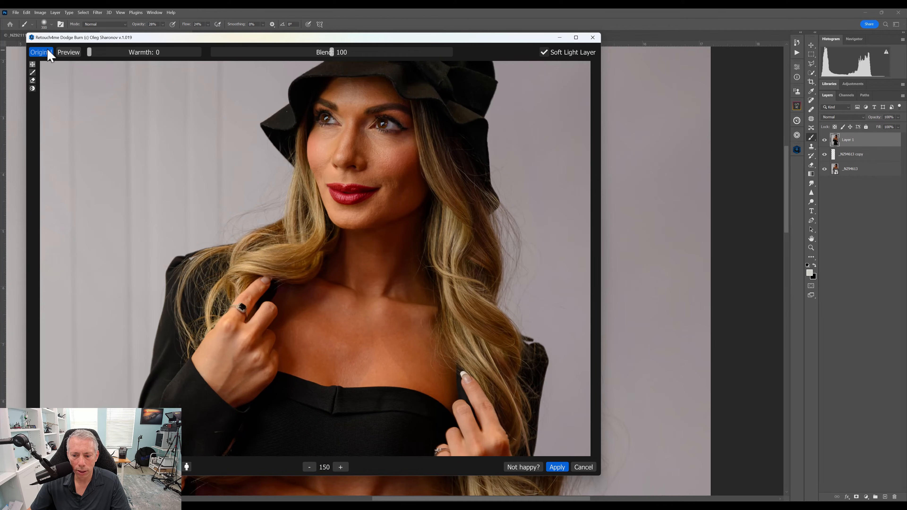
# Try Blend at 135 and Warmth at 50 on the face, restoring them to 100 and 0
pyautogui.moveTo(201, 110)
pyautogui.mouseDown()
pyautogui.moveTo(203, 148)
pyautogui.moveTo(166, 185)
pyautogui.mouseUp()
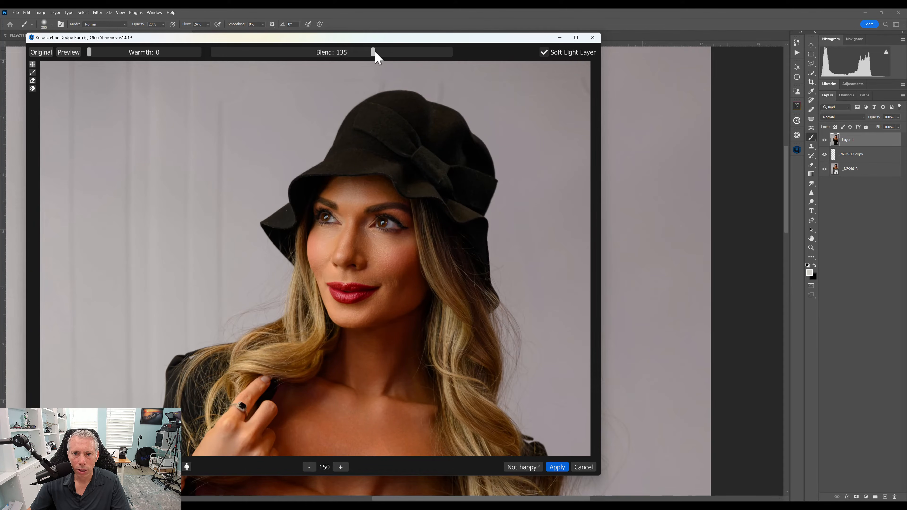
pyautogui.moveTo(373, 51); pyautogui.dragTo(338, 52)
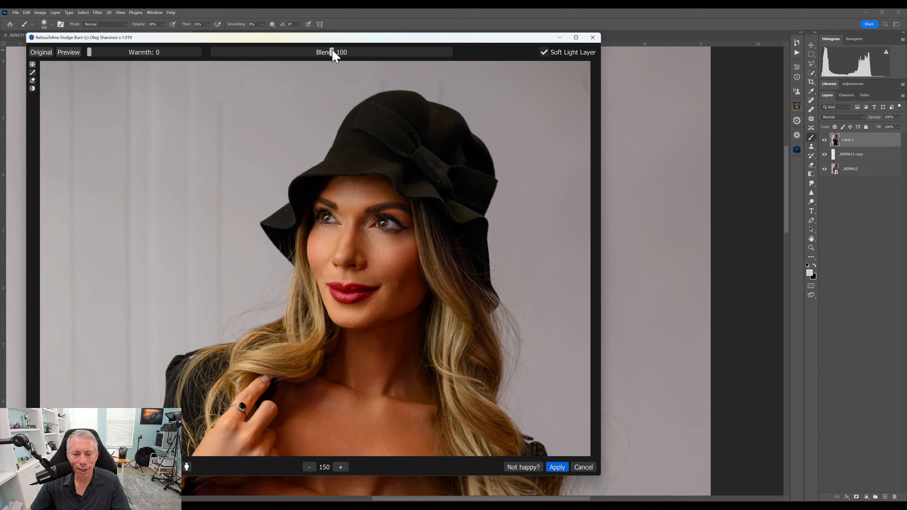
pyautogui.moveTo(117, 52); pyautogui.dragTo(147, 57)
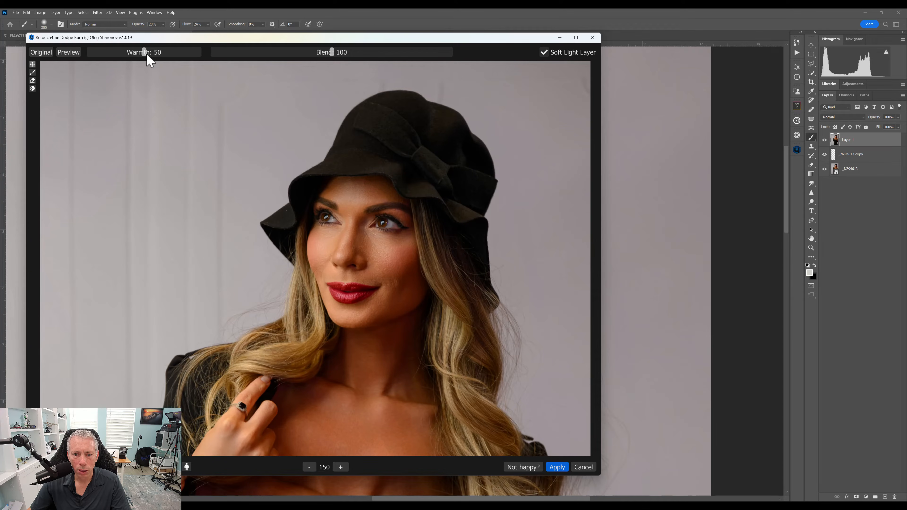
pyautogui.moveTo(136, 56); pyautogui.dragTo(85, 55)
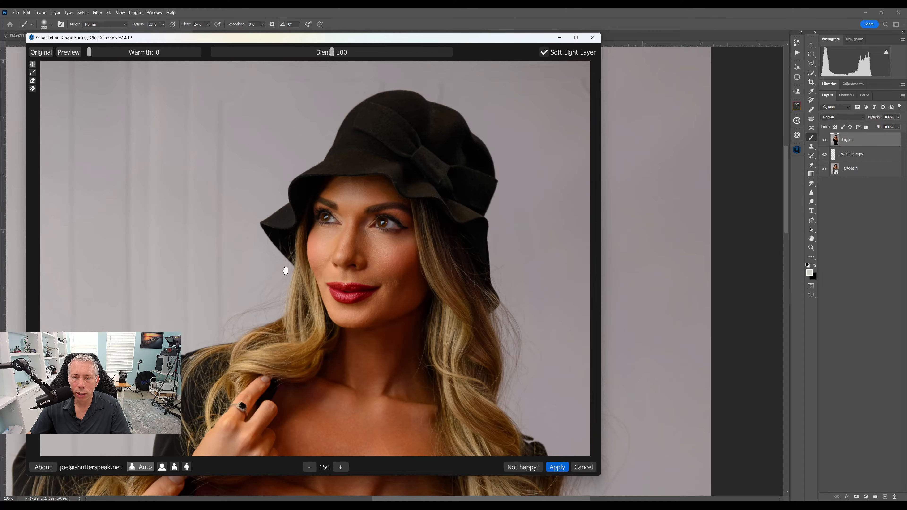
# Apply the Dodge Burn retouch with Warmth 0, Blend 100 and Soft Light Layer enabled
pyautogui.scroll(-2, 441, 307)
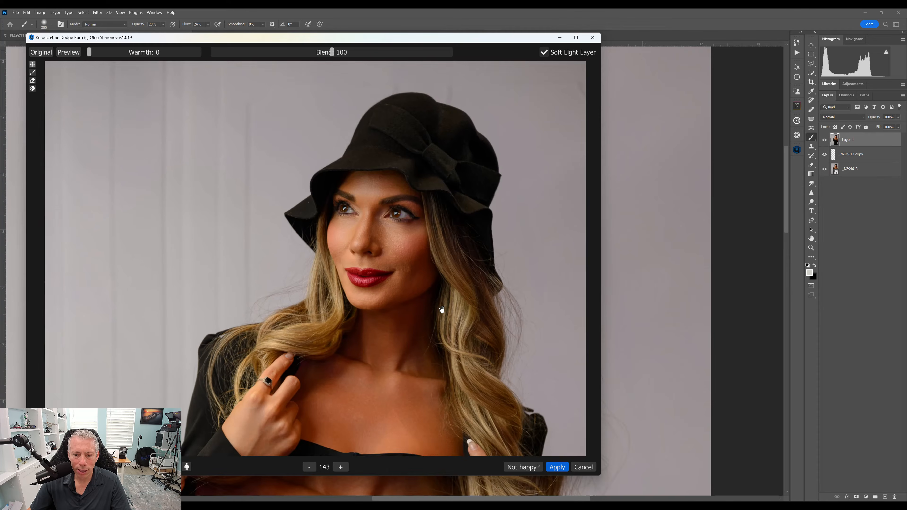
pyautogui.scroll(-3, 435, 311)
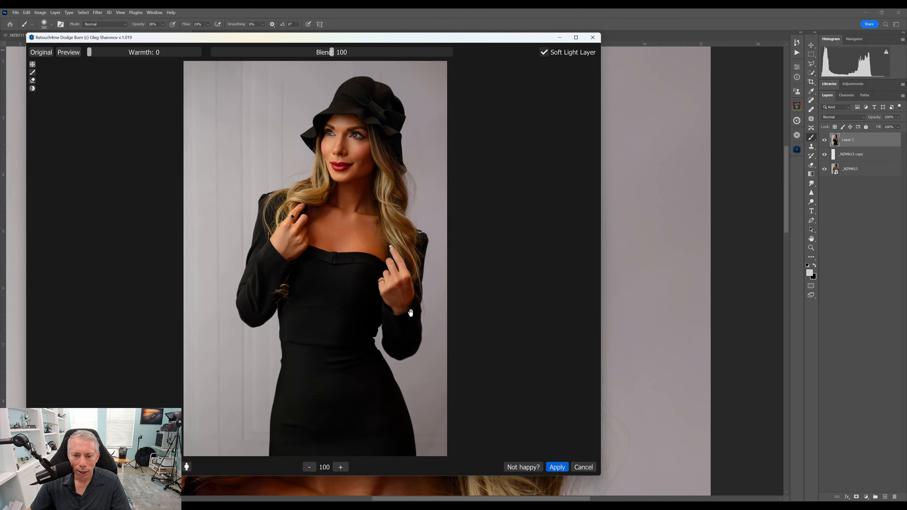
pyautogui.scroll(1, 408, 310)
pyautogui.scroll(1, 408, 309)
pyautogui.scroll(-2, 408, 310)
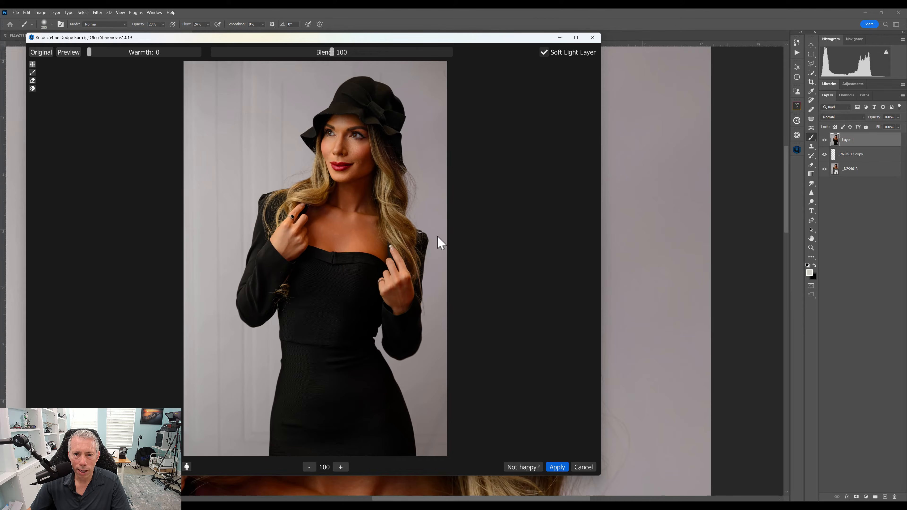
pyautogui.scroll(2, 356, 192)
pyautogui.scroll(3, 356, 192)
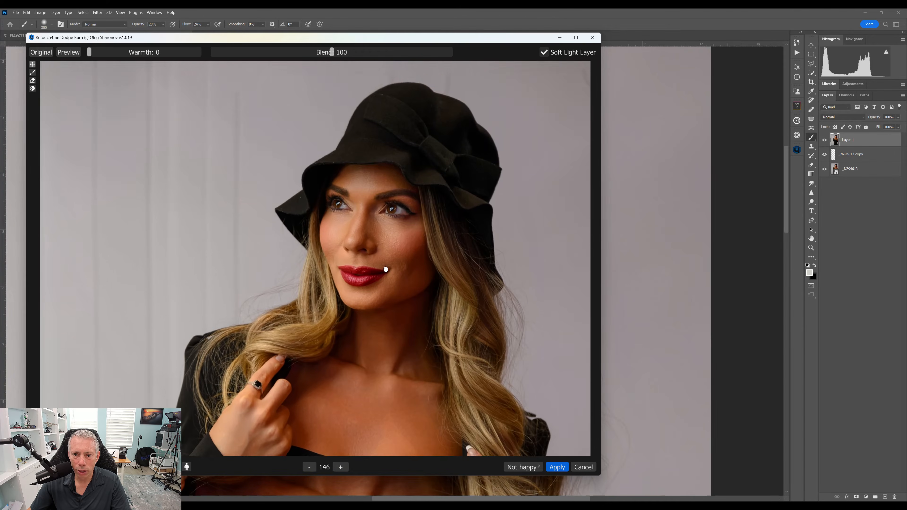
pyautogui.scroll(2, 468, 241)
pyautogui.scroll(-6, 411, 250)
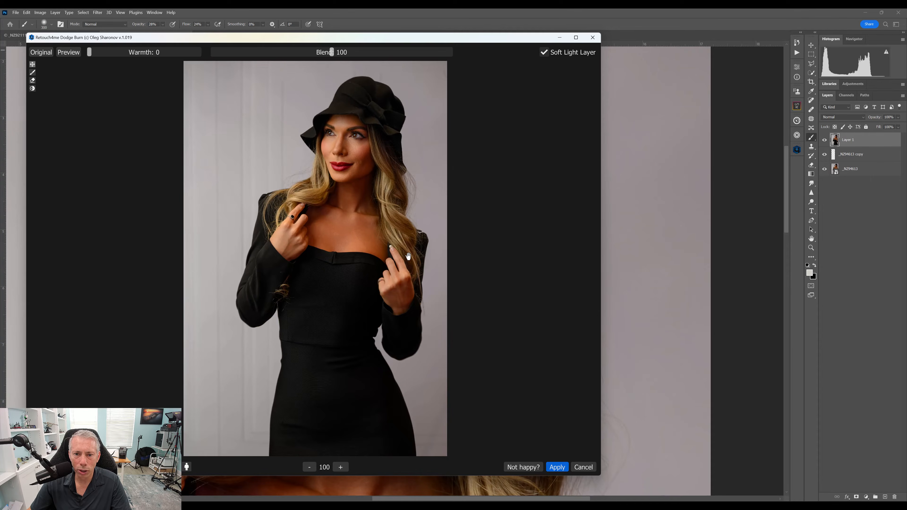
pyautogui.click(557, 467)
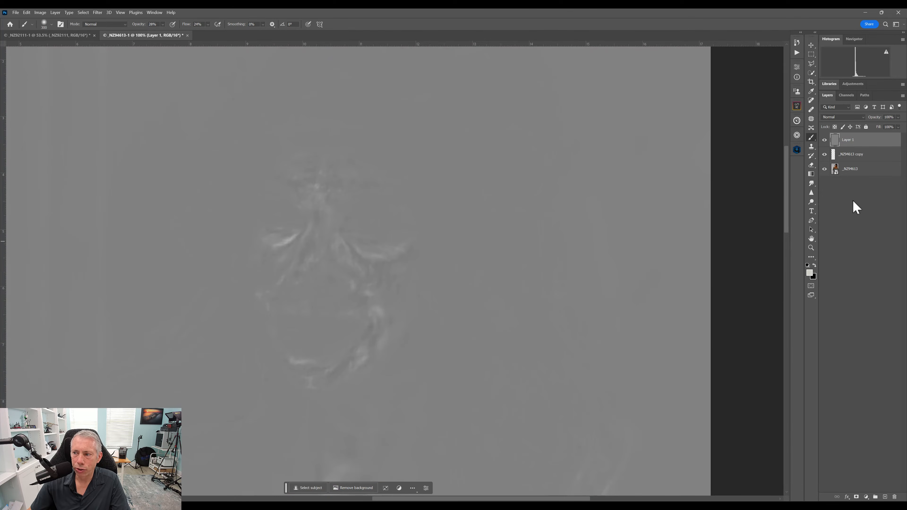
# Set the new retouch layer's blend mode to Soft Light and rename it "Dodge & Burn"
pyautogui.click(860, 117)
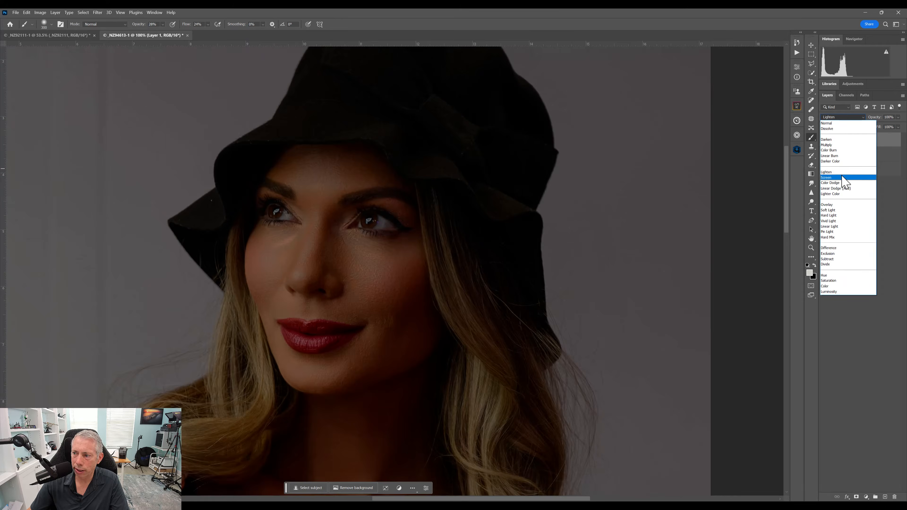
pyautogui.click(831, 210)
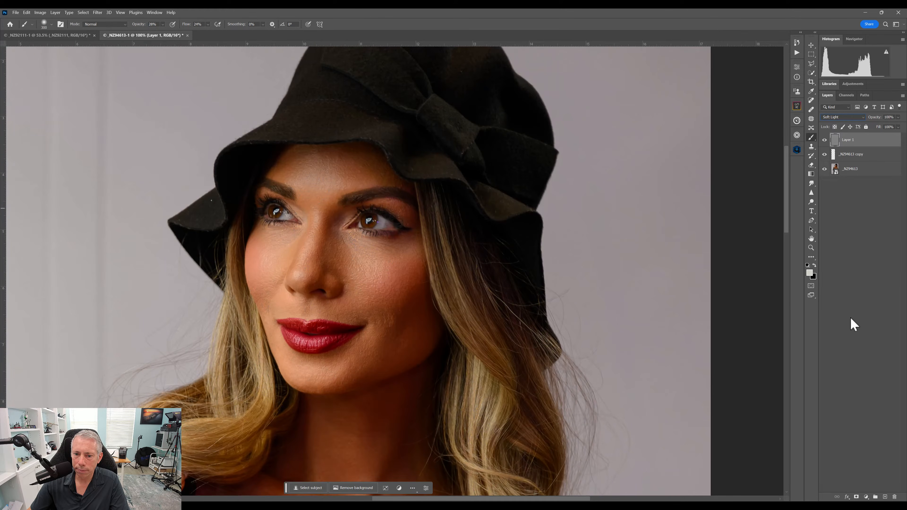
pyautogui.doubleClick(847, 142)
pyautogui.write('Dodge & Burn')
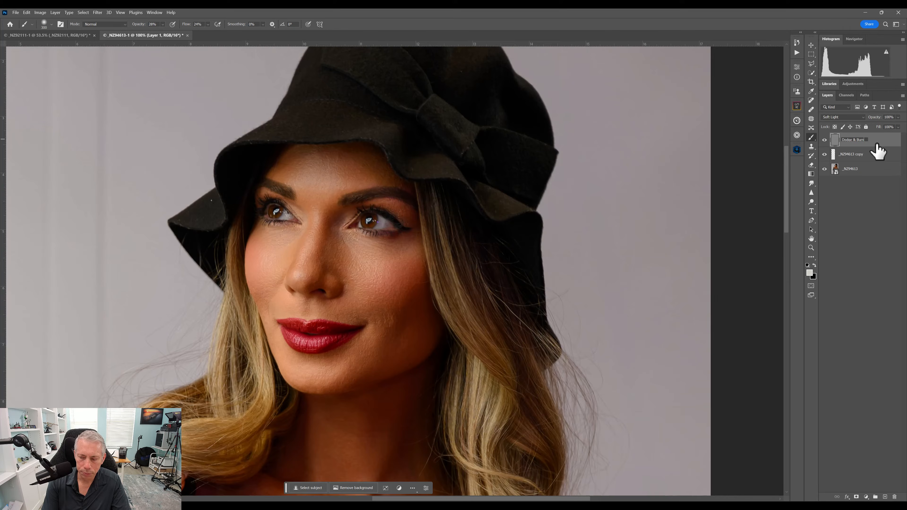
pyautogui.press('Return')
# Compare the face with and without the Dodge & Burn layer, and against the original photo layer alone
pyautogui.click(824, 139)
pyautogui.click(825, 139)
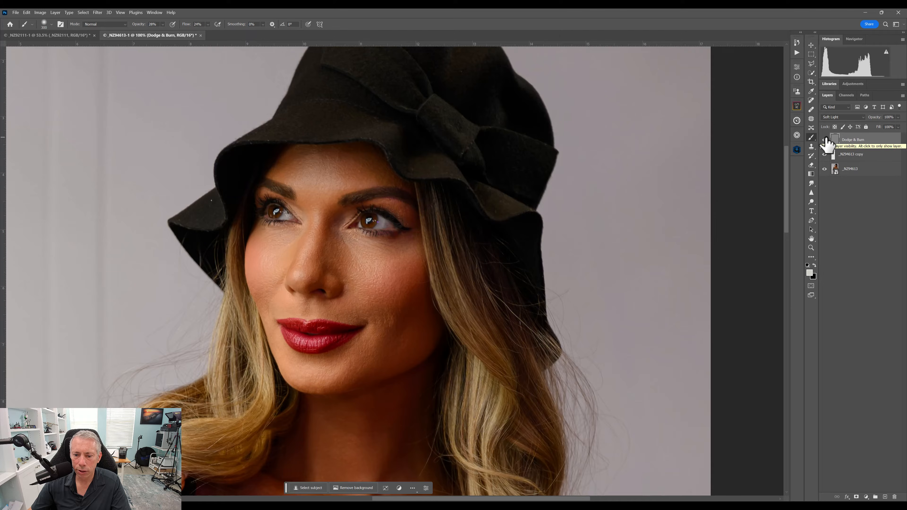
pyautogui.click(824, 140)
pyautogui.click(825, 140)
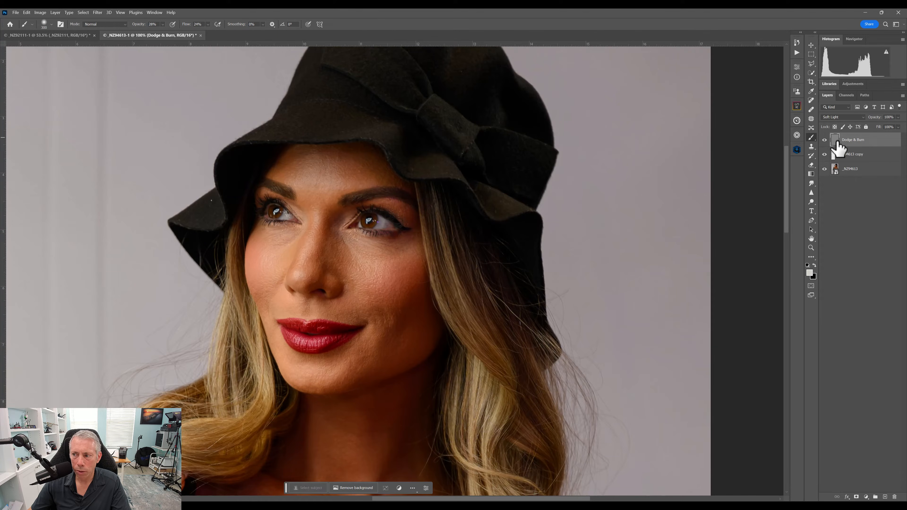
pyautogui.keyDown('alt'); pyautogui.click(825, 169); pyautogui.keyUp('alt')
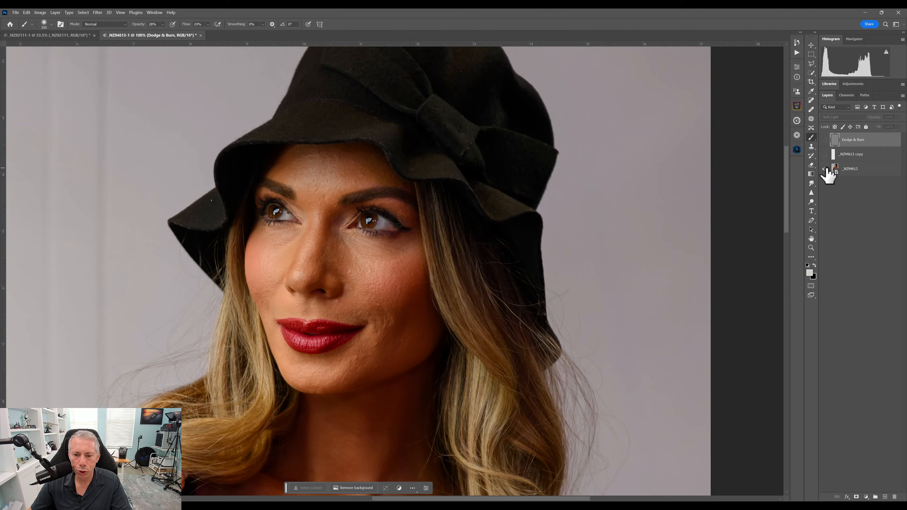
pyautogui.keyDown('alt'); pyautogui.click(825, 169); pyautogui.keyUp('alt')
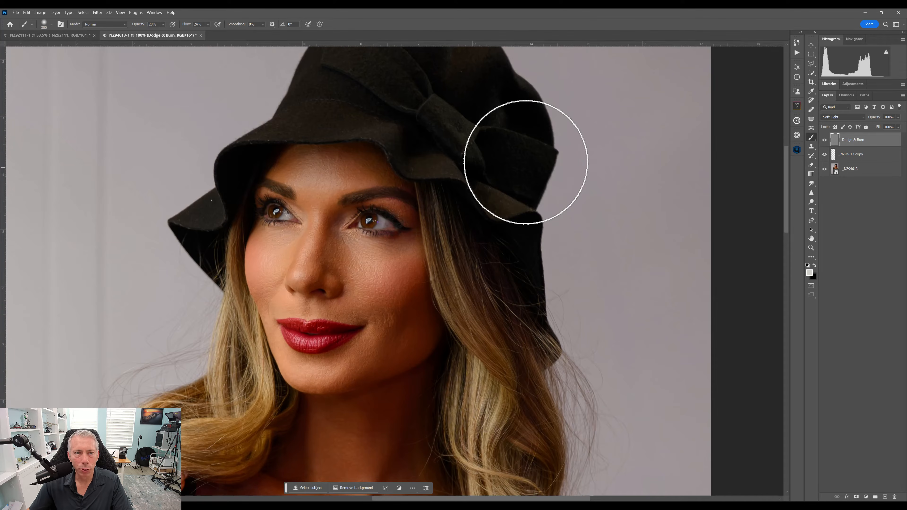
# Stamp all visible layers into a new top layer and open it in the Retouch4me Skin Tone filter with Soft Light Layer enabled
pyautogui.click(83, 13)
pyautogui.click(319, 81)
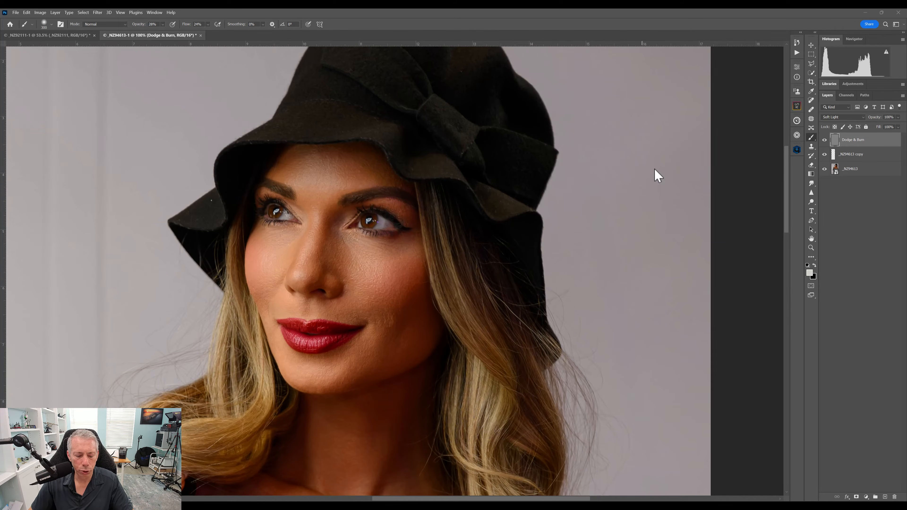
pyautogui.hotkey('ctrl', 'alt', 'shift', 'e')
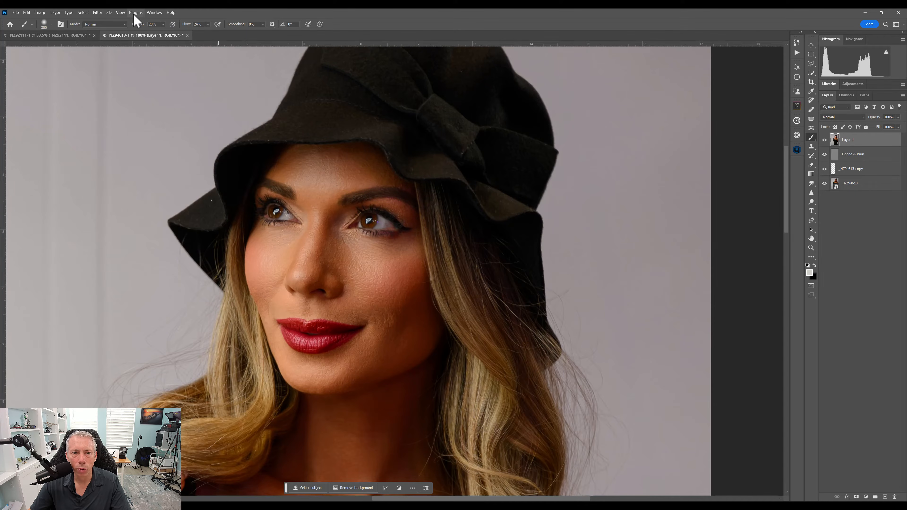
pyautogui.click(99, 15)
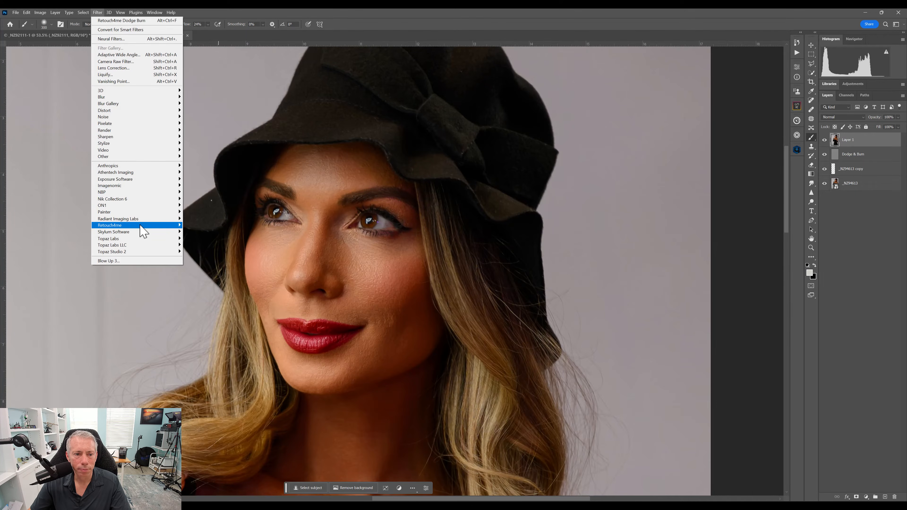
pyautogui.moveTo(141, 226)
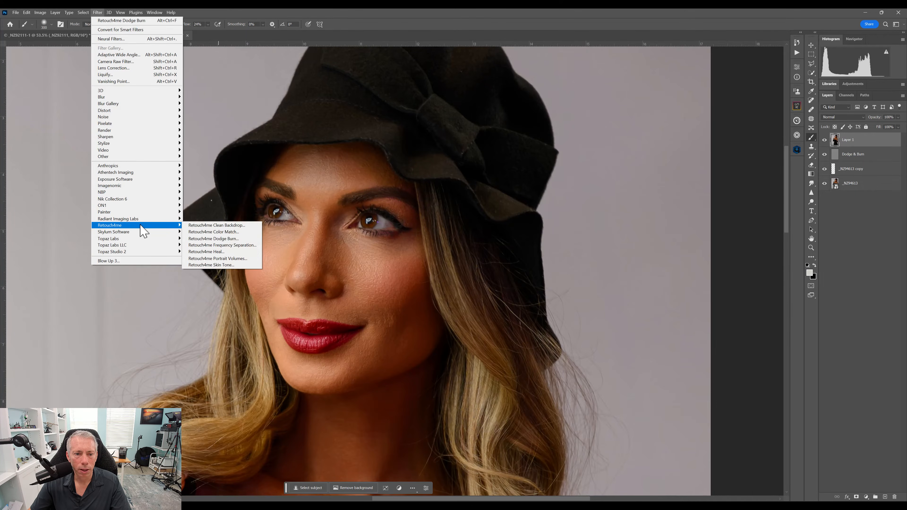
pyautogui.click(238, 265)
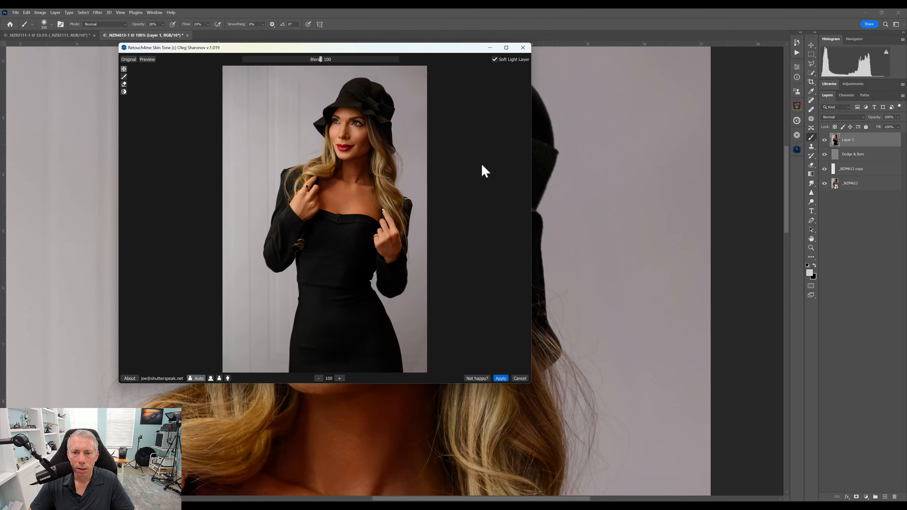
pyautogui.click(495, 60)
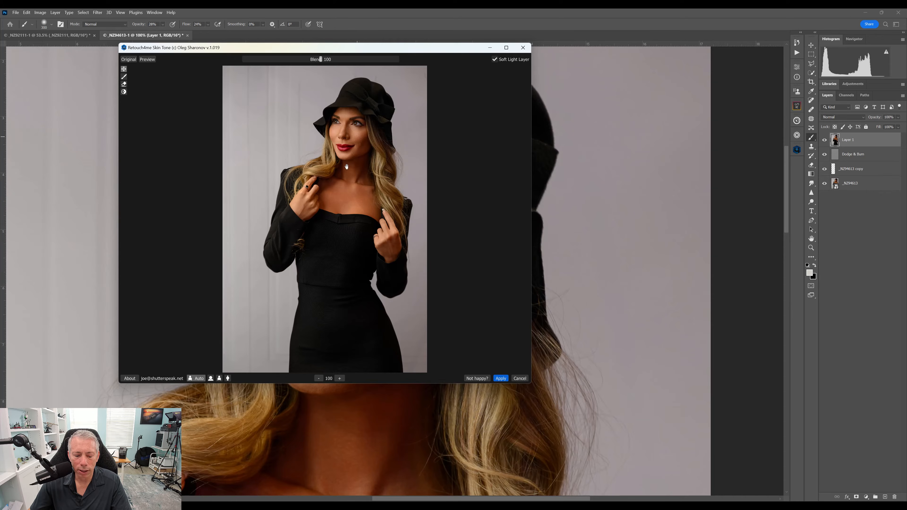
# Compare the skin-tone preview with the original photo, first on the face close up and again on the upper body
pyautogui.scroll(5, 363, 142)
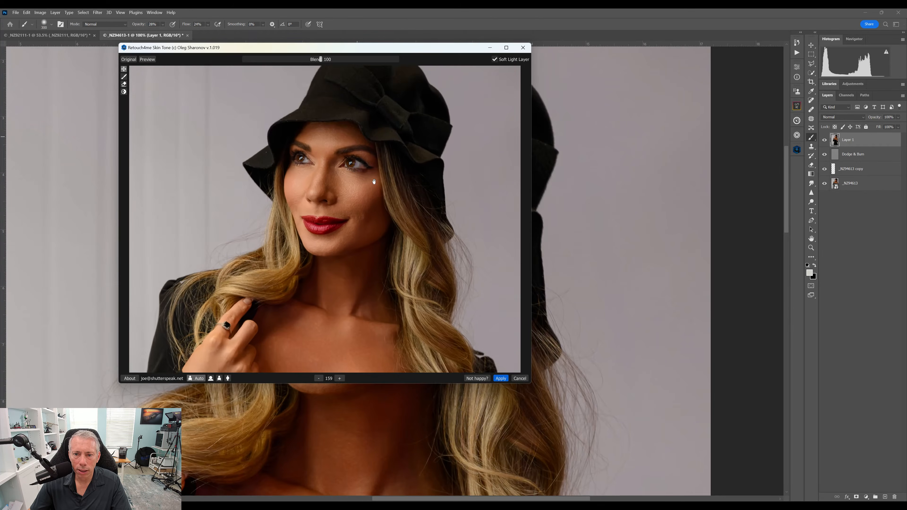
pyautogui.scroll(3, 364, 200)
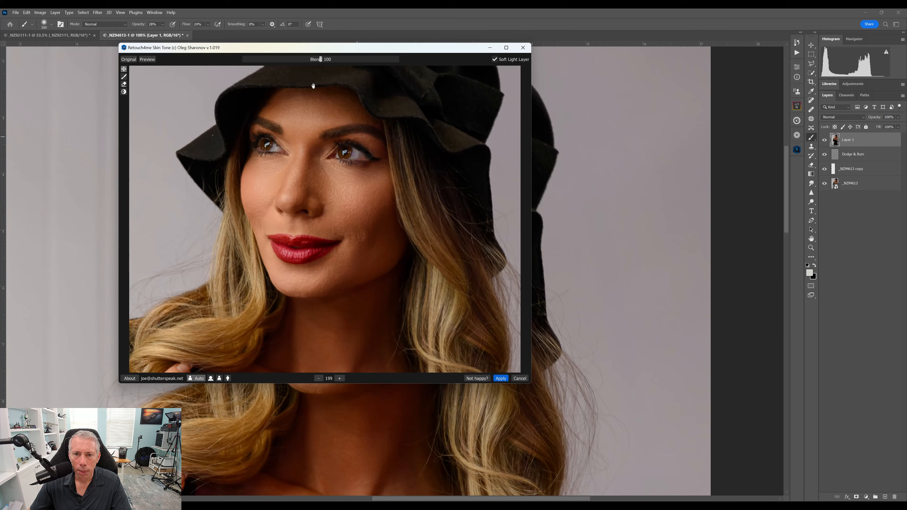
pyautogui.click(126, 60)
pyautogui.click(127, 60)
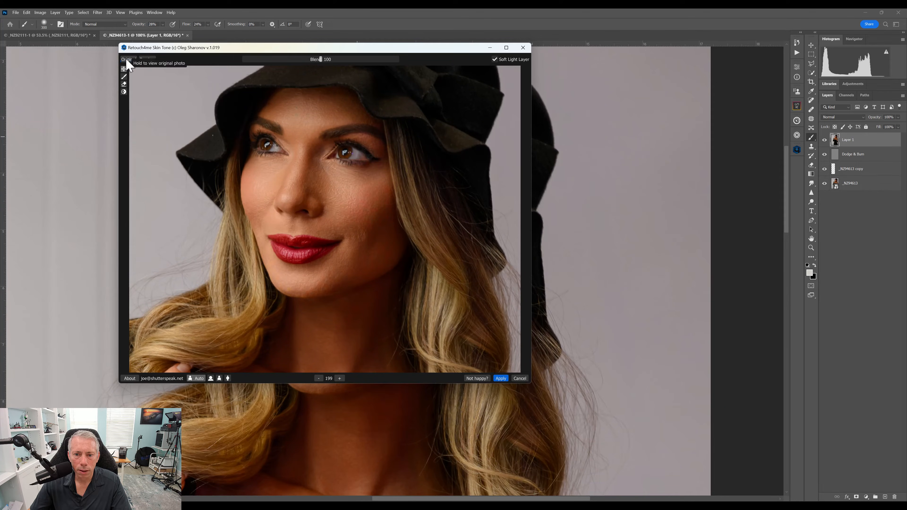
pyautogui.click(126, 60)
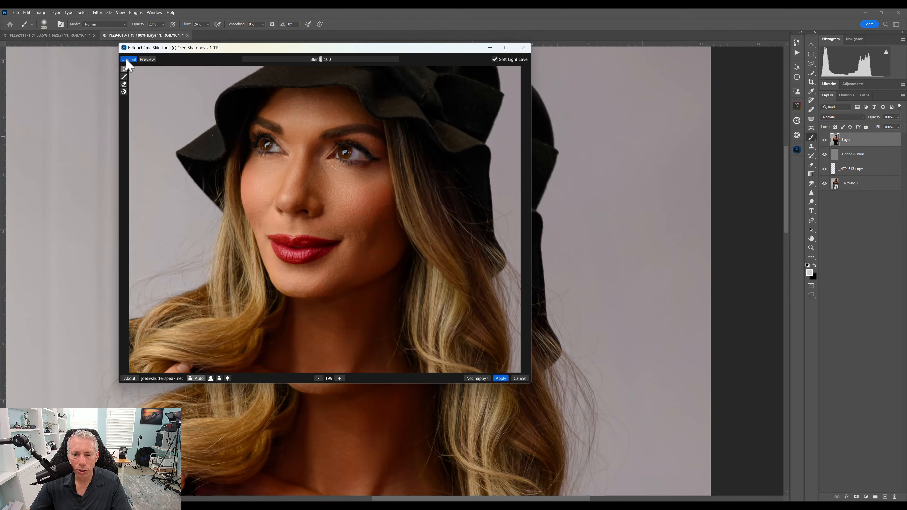
pyautogui.click(127, 60)
pyautogui.click(127, 60)
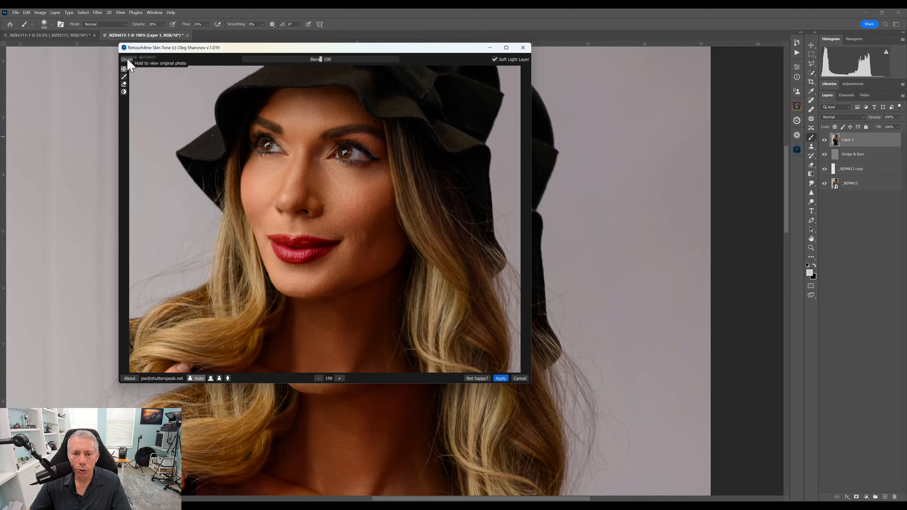
pyautogui.click(127, 60)
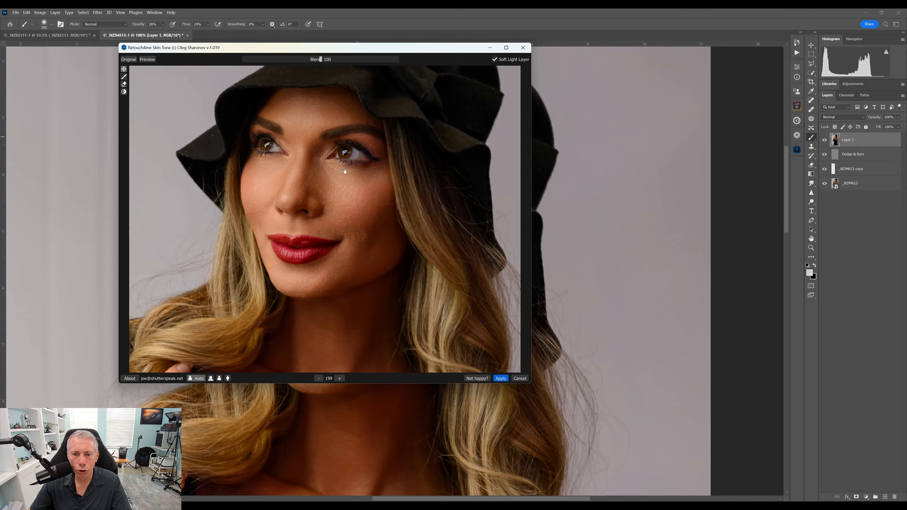
pyautogui.scroll(-5, 347, 201)
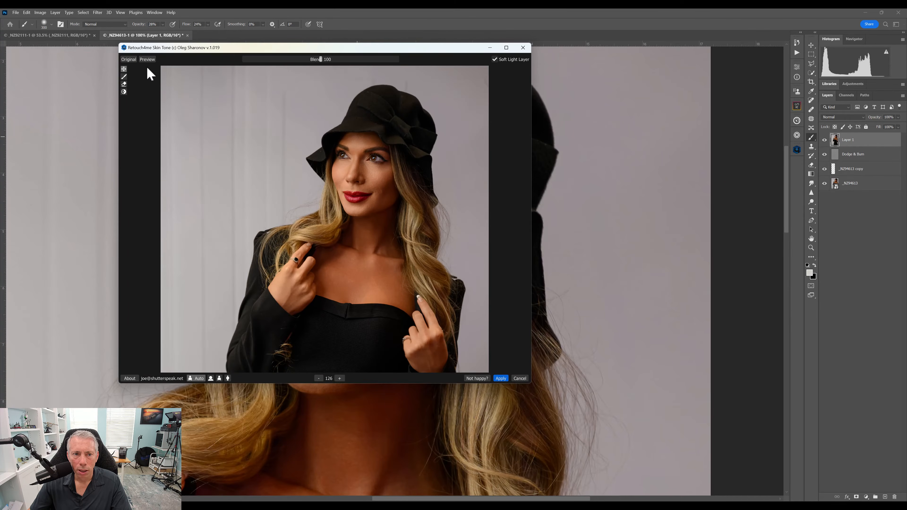
pyautogui.click(133, 60)
pyautogui.click(130, 59)
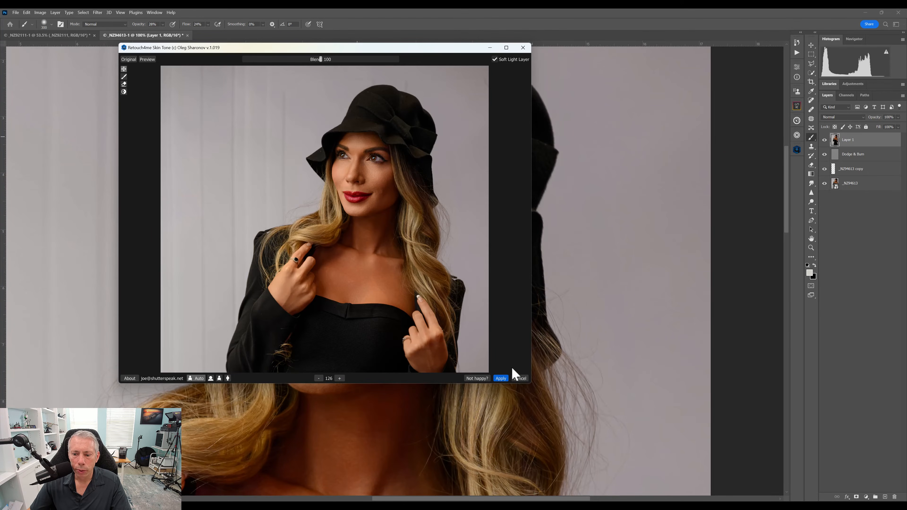
# Apply the Skin Tone correction at Blend 100 and set the resulting layer's blend mode to Soft Light
pyautogui.click(501, 379)
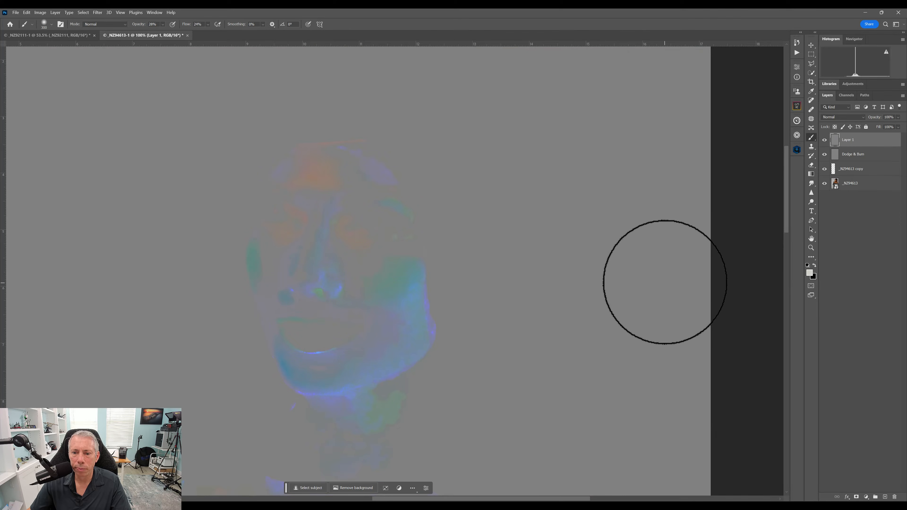
pyautogui.press('z')
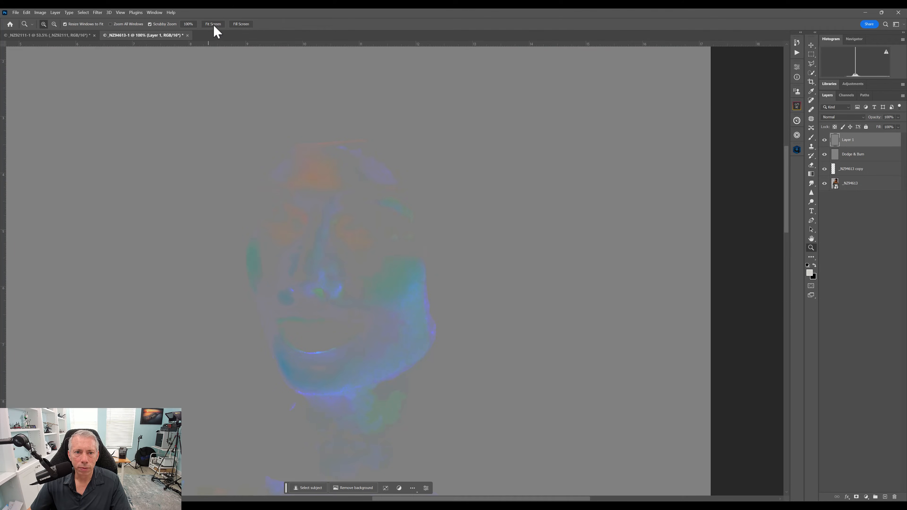
pyautogui.hotkey('ctrl', '0')
pyautogui.press('b')
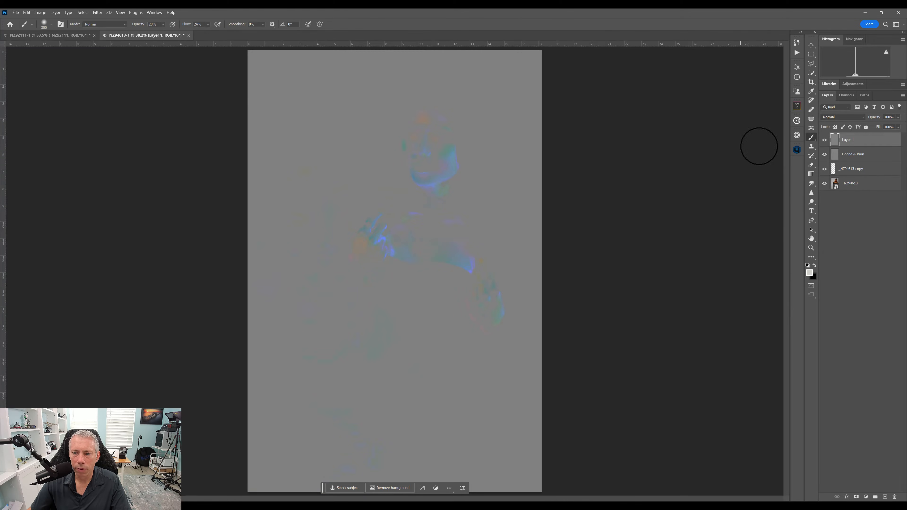
pyautogui.click(859, 118)
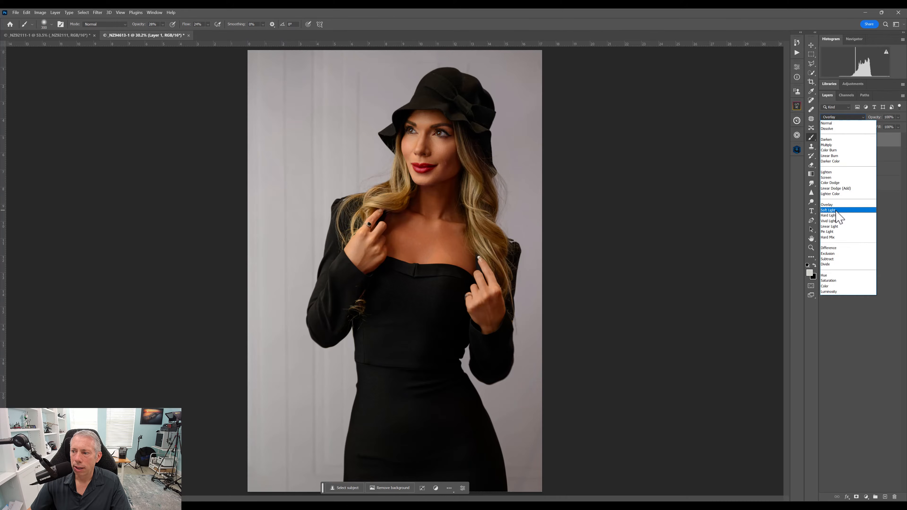
pyautogui.click(835, 211)
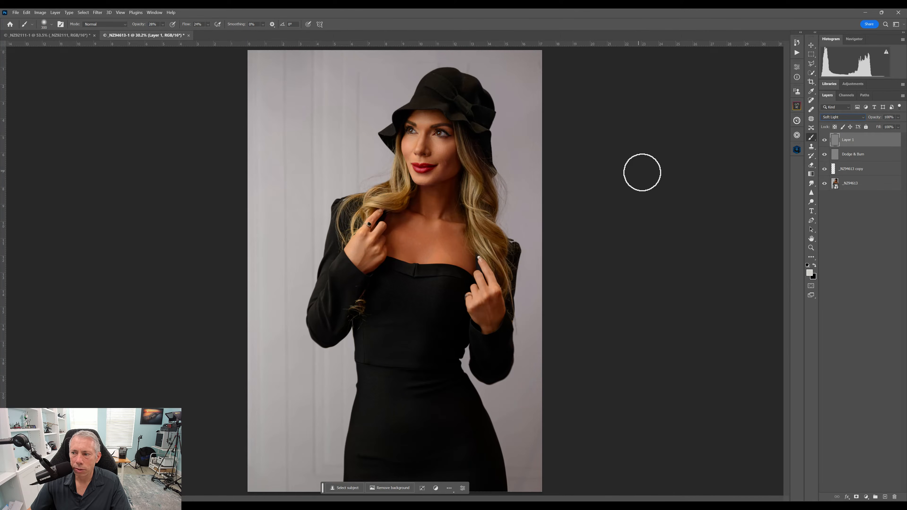
# Rename the skin-tone correction layer "Skin tone"
pyautogui.doubleClick(848, 139)
pyautogui.write('Skin ton')
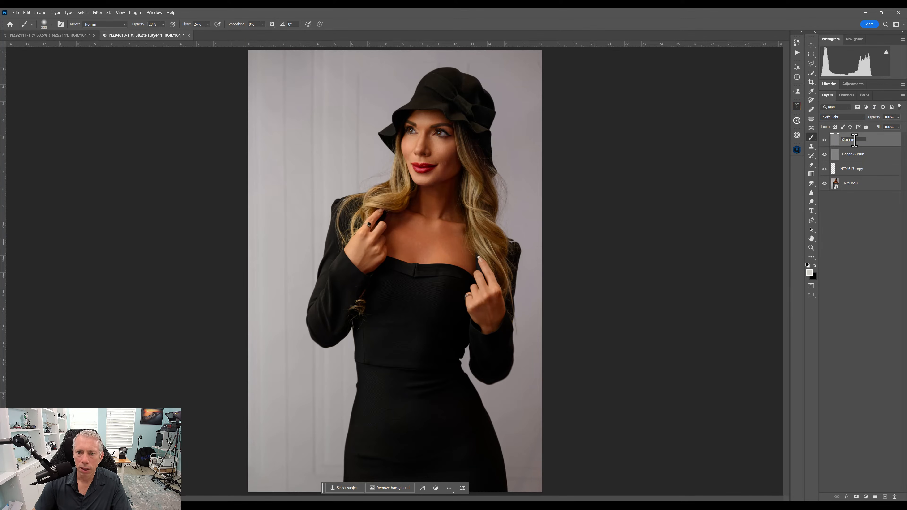
pyautogui.write('e')
pyautogui.press('Return')
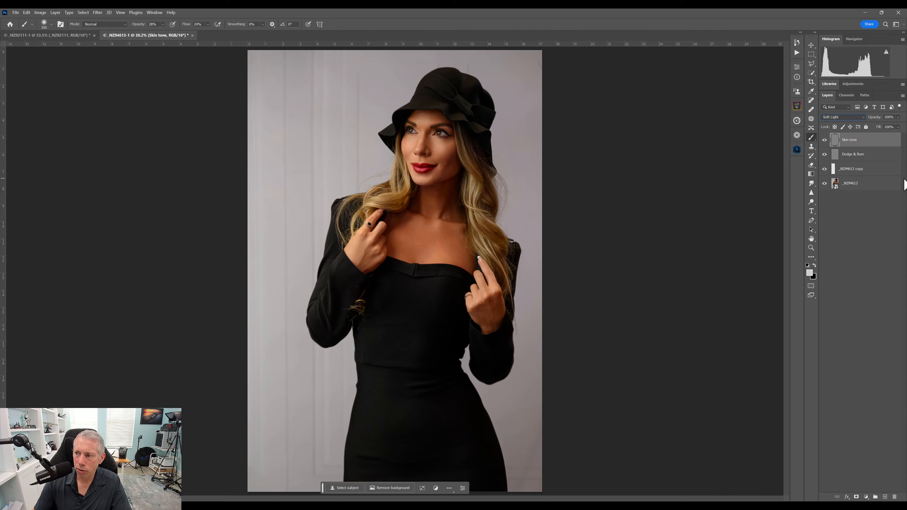
# Add a white layer mask to the Skin tone layer and ready the Brush tool over the face
pyautogui.click(857, 497)
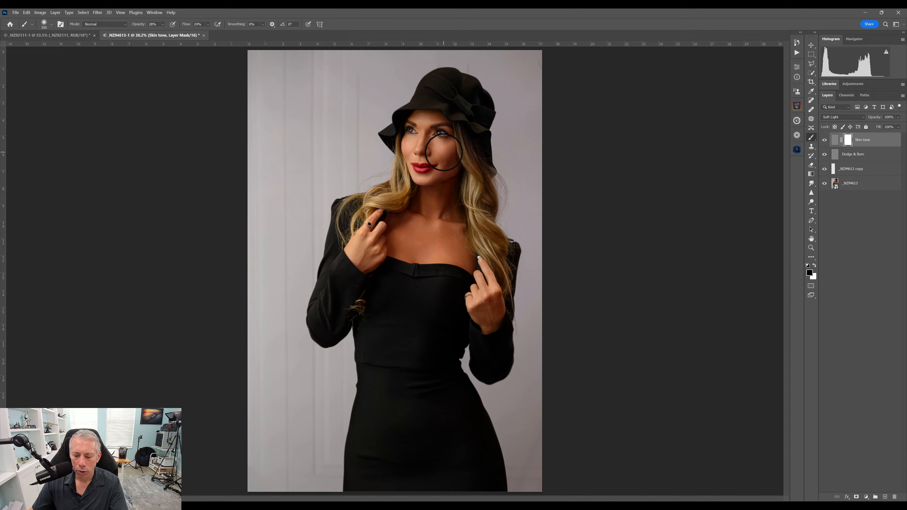
pyautogui.press('z')
pyautogui.click(450, 152)
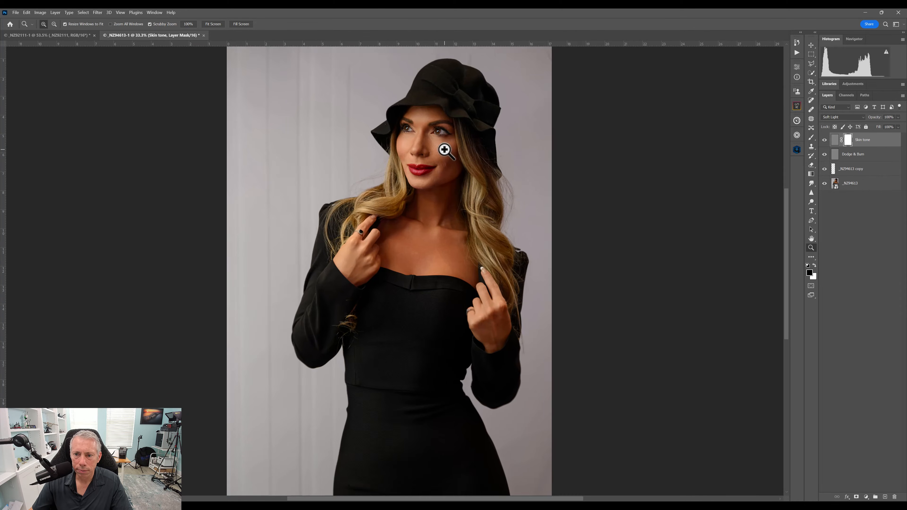
pyautogui.click(448, 150)
pyautogui.press('b')
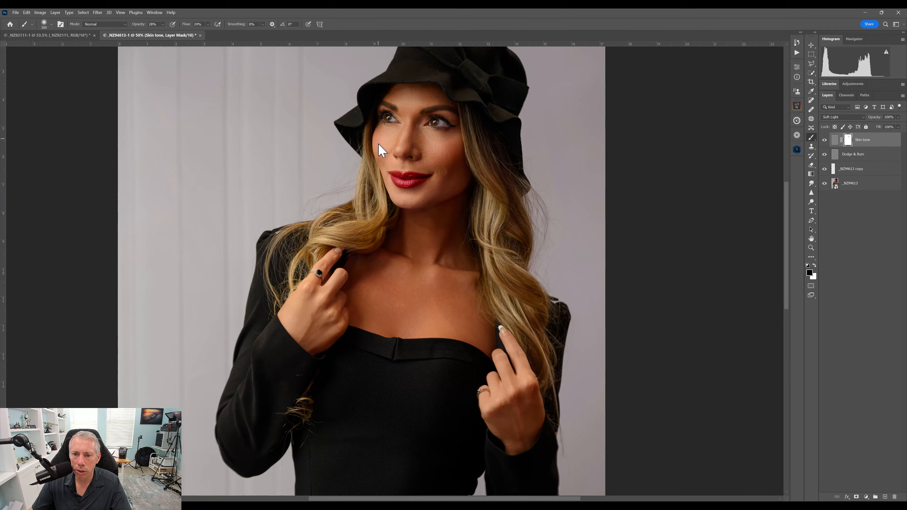
# Inspect the Skin tone layer mask by itself and check the image with the mask disabled and re-enabled
pyautogui.keyDown('alt'); pyautogui.click(848, 142); pyautogui.keyUp('alt')
pyautogui.keyDown('alt'); pyautogui.click(847, 144); pyautogui.keyUp('alt')
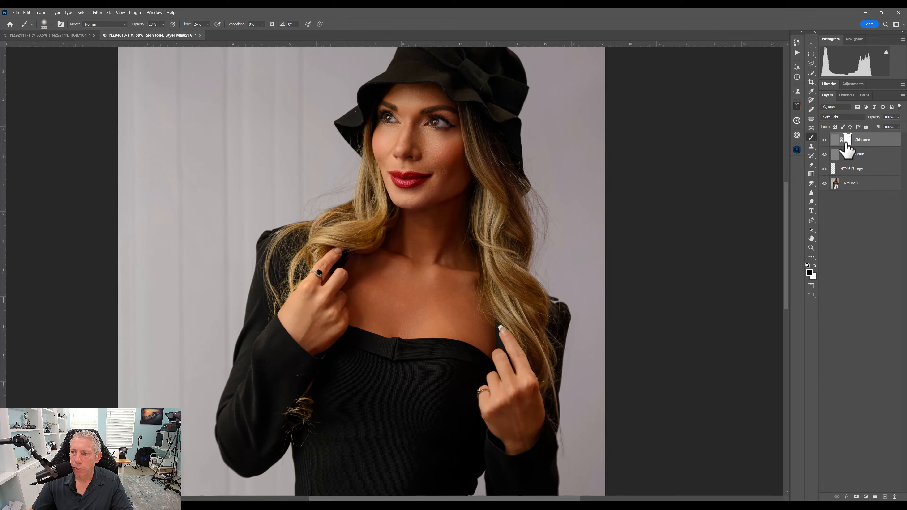
pyautogui.keyDown('shift'); pyautogui.click(850, 143); pyautogui.keyUp('shift')
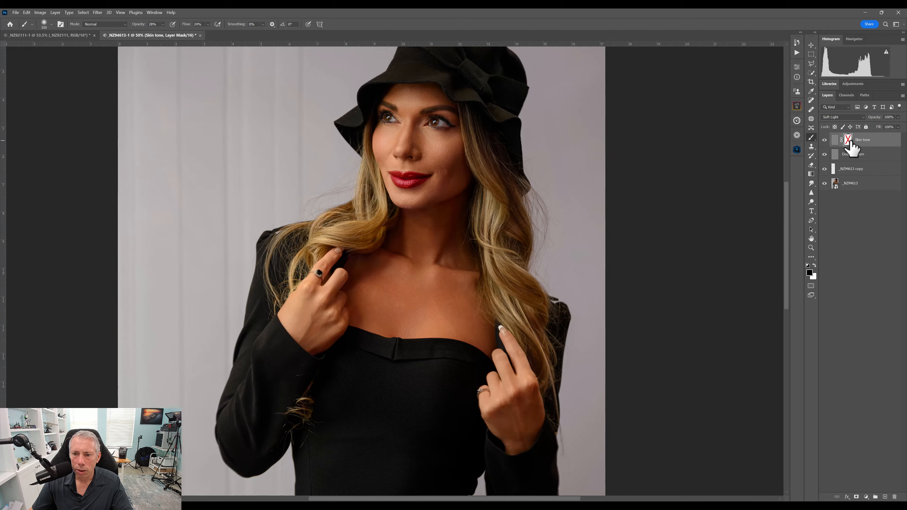
pyautogui.keyDown('shift'); pyautogui.click(852, 141); pyautogui.keyUp('shift')
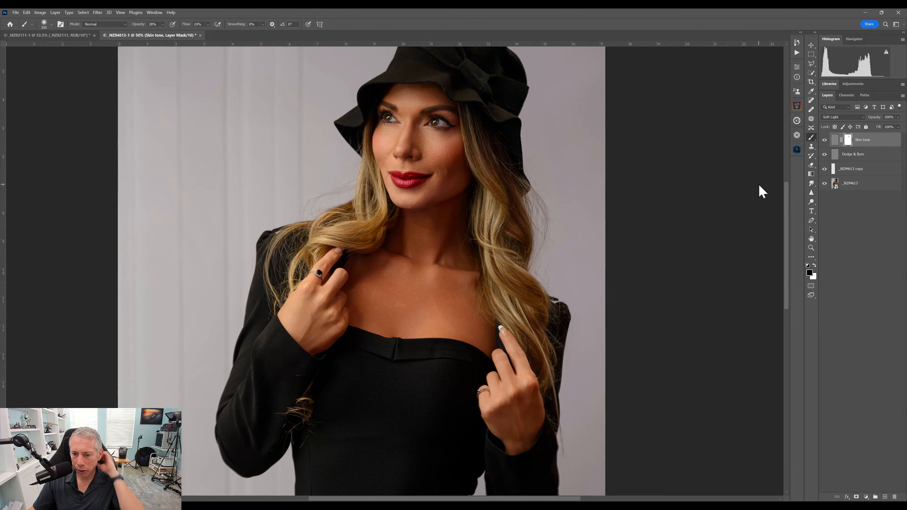
# Compare the retouched portrait with the original by isolating the _NZ94613 layer and restoring the other layers
pyautogui.keyDown('alt'); pyautogui.click(825, 183); pyautogui.keyUp('alt')
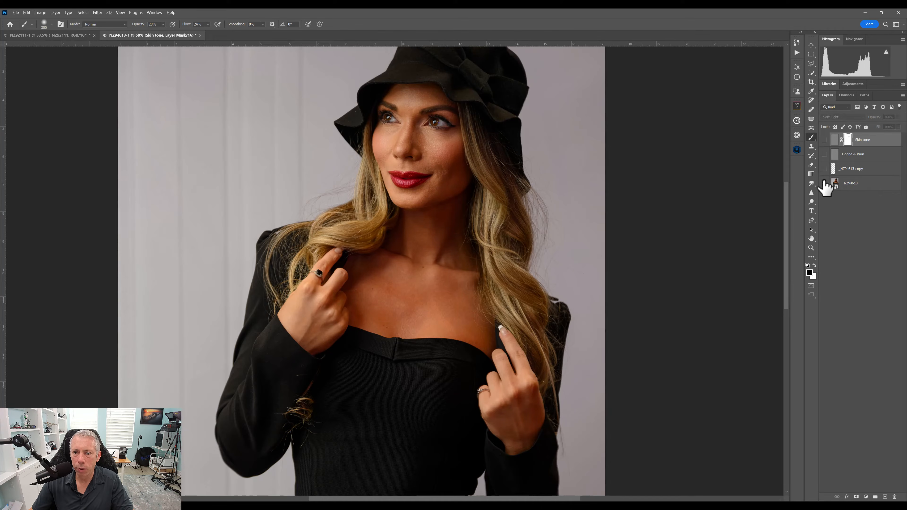
pyautogui.keyDown('alt'); pyautogui.click(824, 183); pyautogui.keyUp('alt')
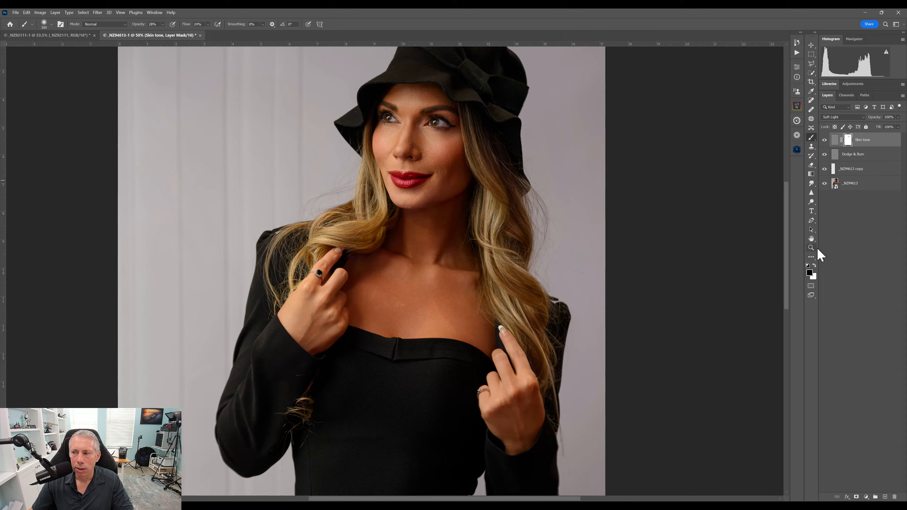
# Stamp all visible layers into a new top layer and open Retouch4me Portrait Volumes on it
pyautogui.hotkey('ctrl', 'alt', 'shift', 'e')
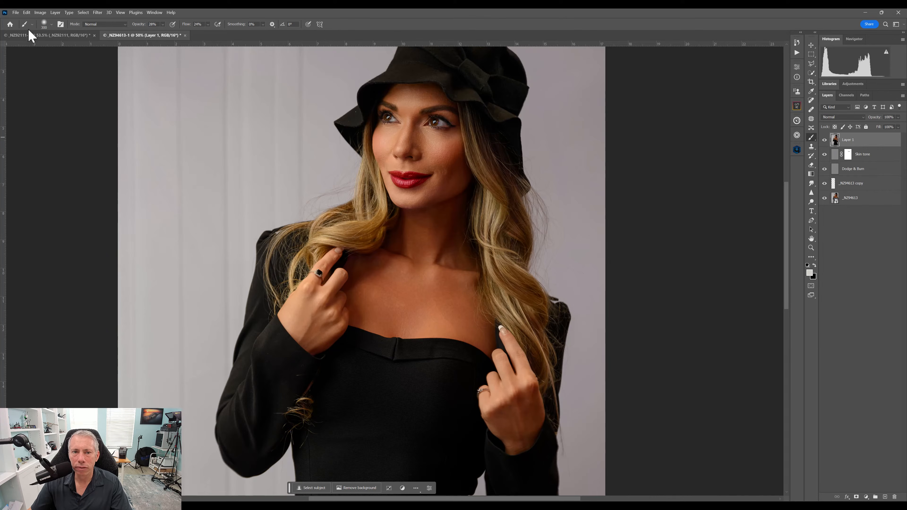
pyautogui.click(97, 13)
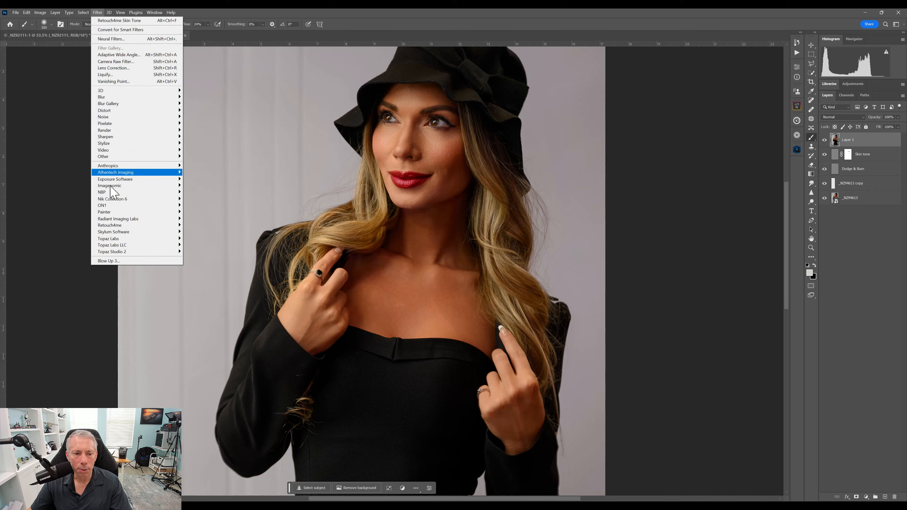
pyautogui.moveTo(130, 226)
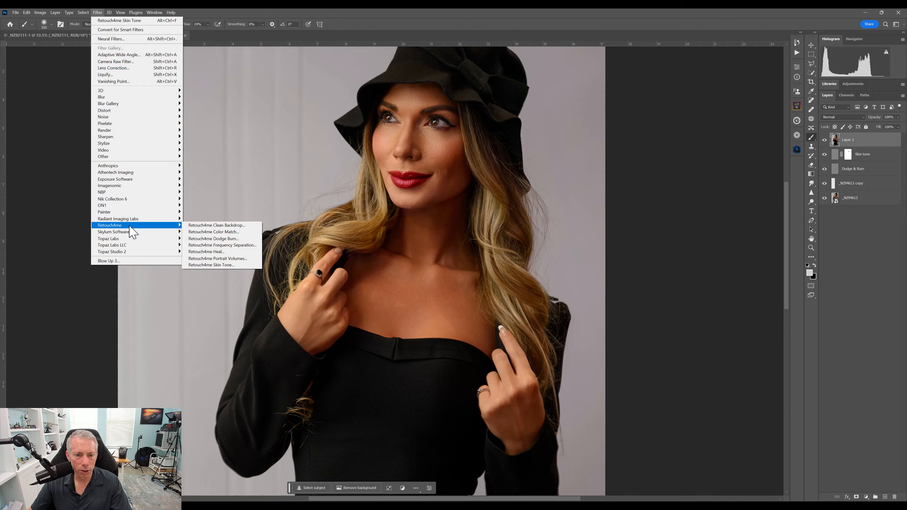
pyautogui.click(237, 258)
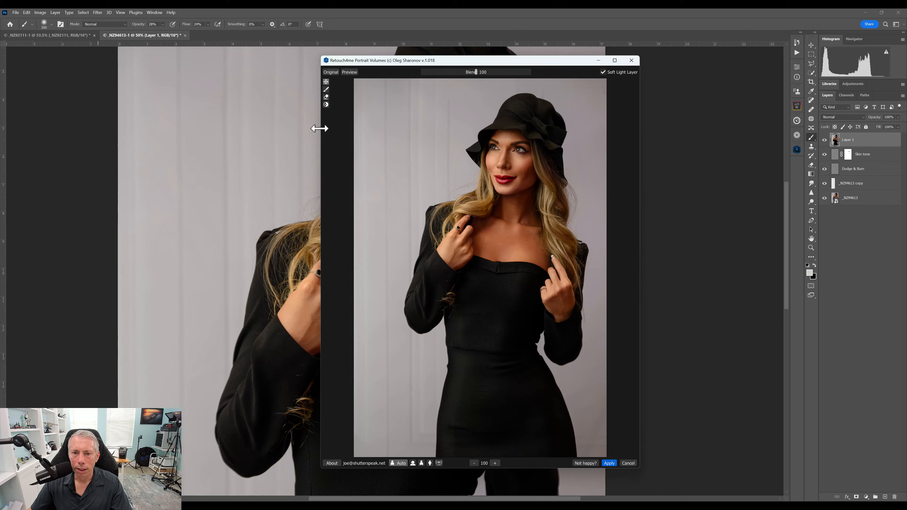
# Enlarge the Portrait Volumes preview to 200 and compare the face with the original photo
pyautogui.moveTo(318, 127); pyautogui.dragTo(214, 119)
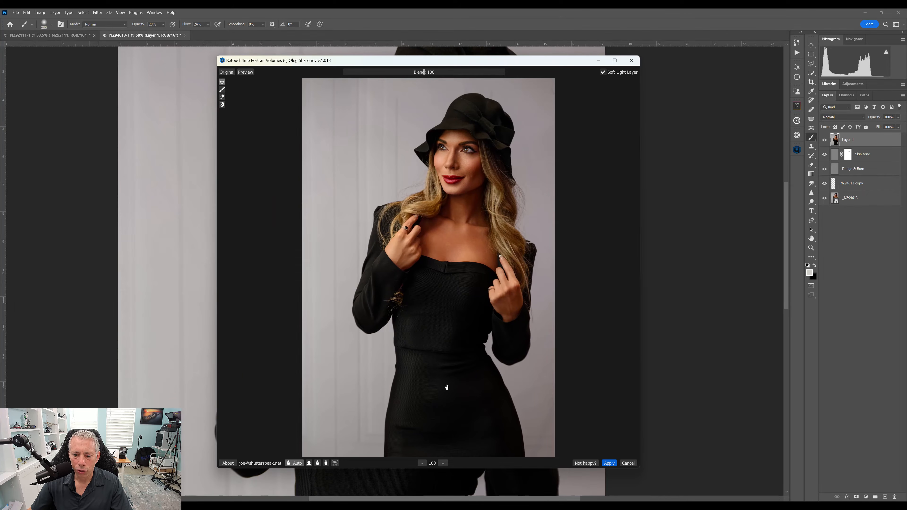
pyautogui.click(443, 463)
pyautogui.scroll(10, 453, 324)
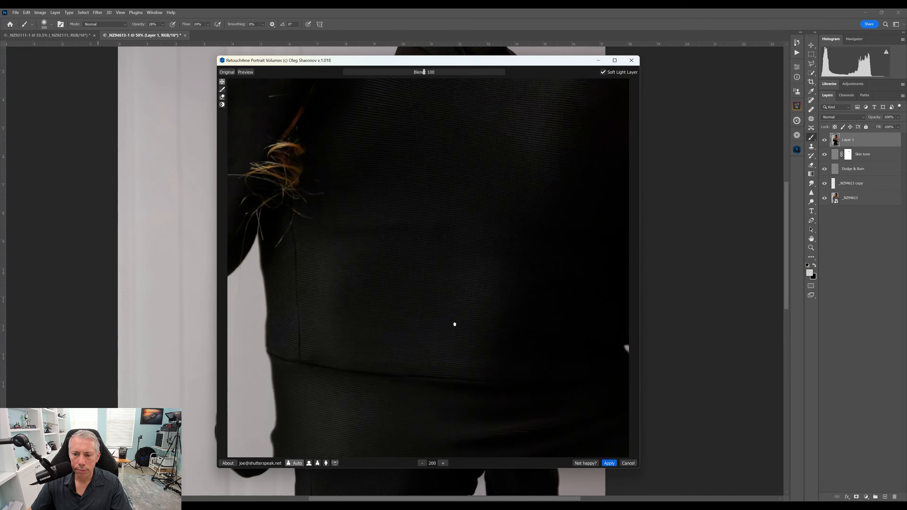
pyautogui.moveTo(485, 189); pyautogui.dragTo(440, 417)
pyautogui.click(227, 73)
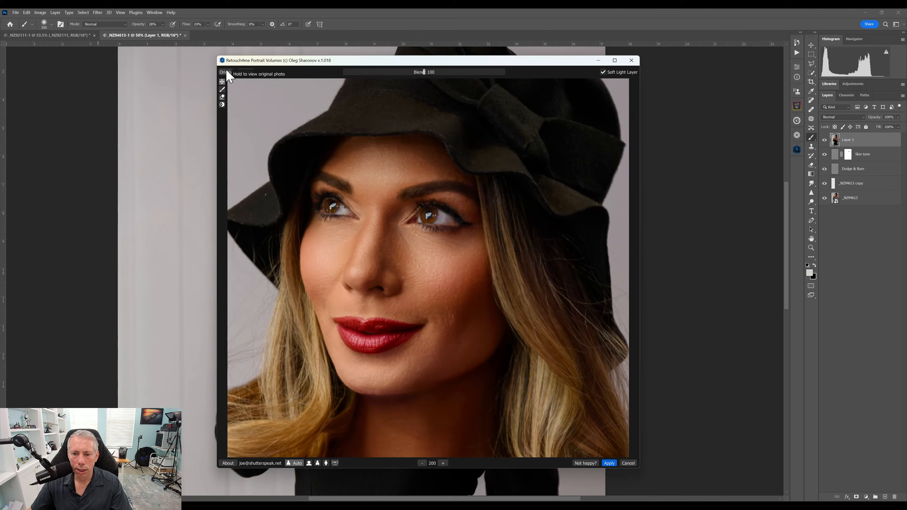
pyautogui.click(227, 73)
pyautogui.click(226, 72)
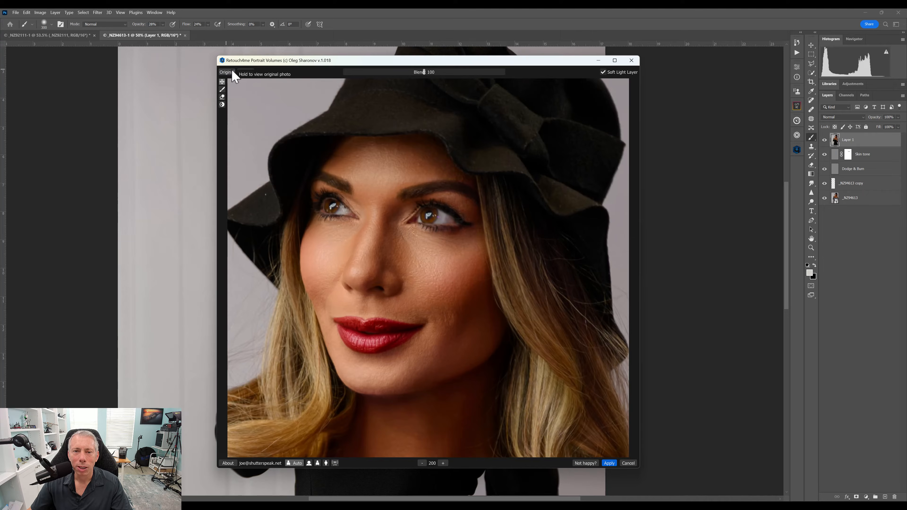
pyautogui.click(243, 74)
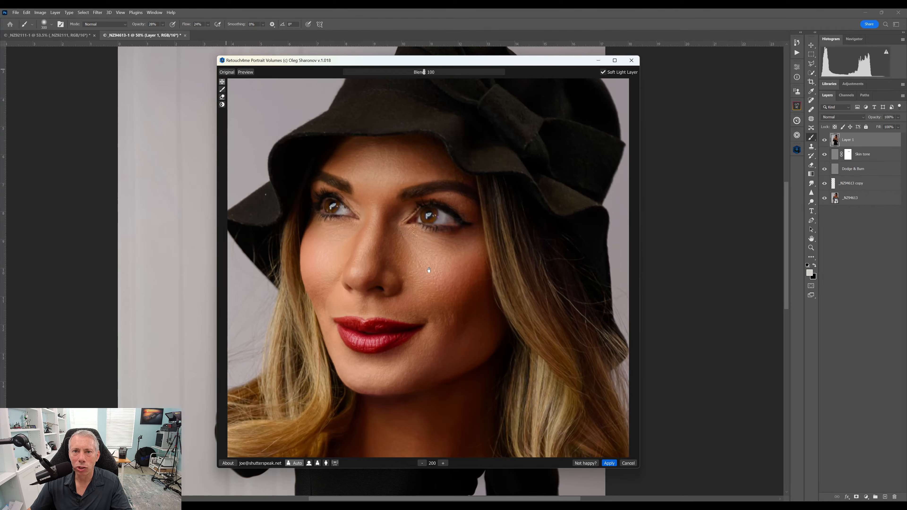
# Apply the Portrait Volumes correction at Blend 100 and set the resulting layer's blend mode to Soft Light
pyautogui.click(608, 464)
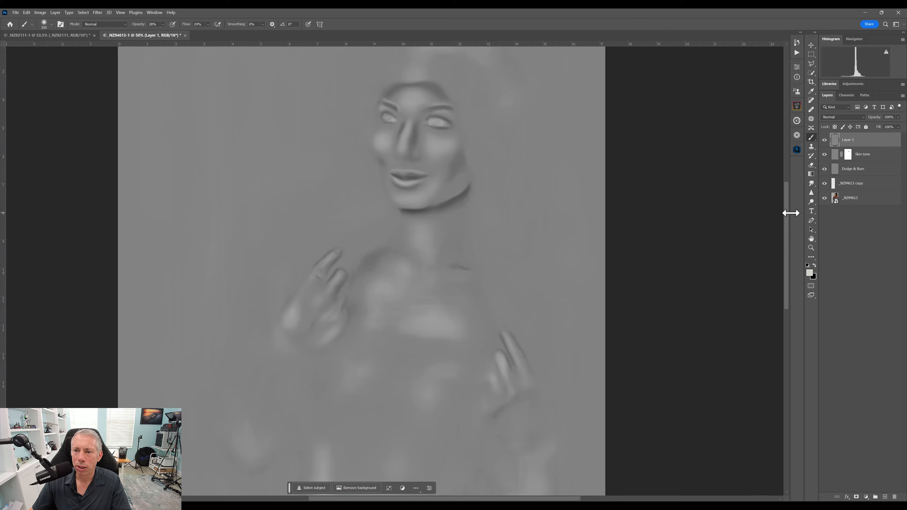
pyautogui.click(860, 118)
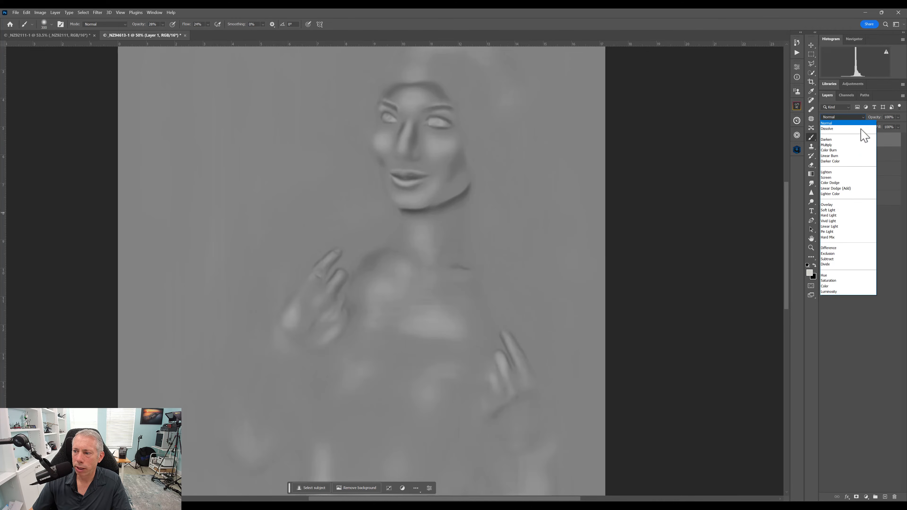
pyautogui.click(852, 214)
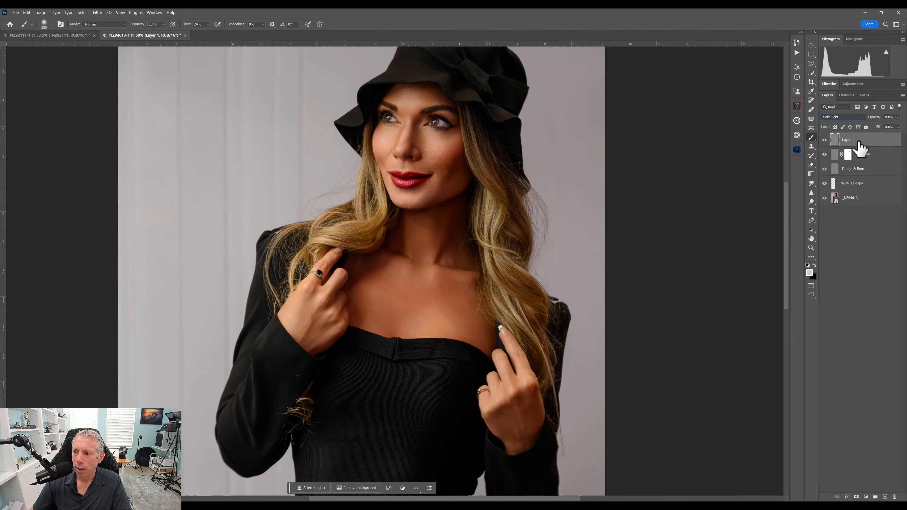
# Rename the Portrait Volumes correction layer "Volume"
pyautogui.doubleClick(849, 140)
pyautogui.write('Volume')
pyautogui.press('Return')
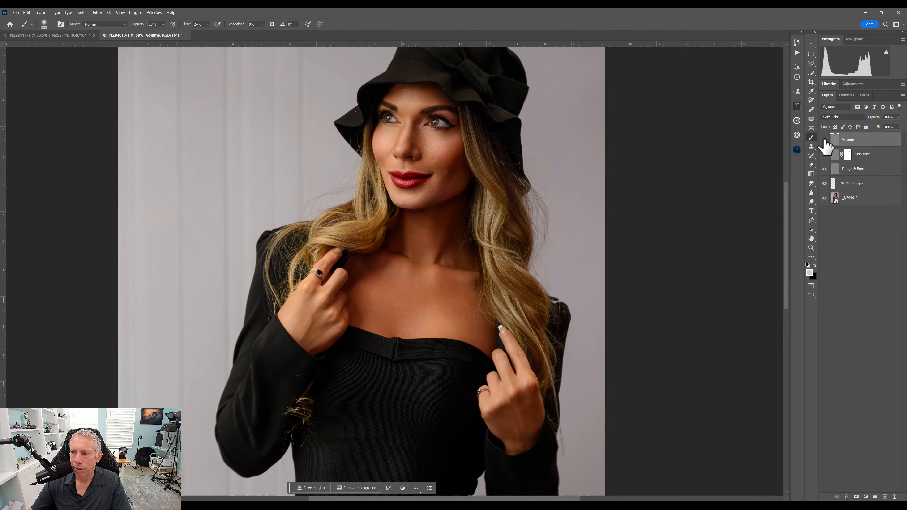
# Reduce the Volume layer's opacity to 82% and compare the portrait with the layer hidden and shown
pyautogui.click(825, 140)
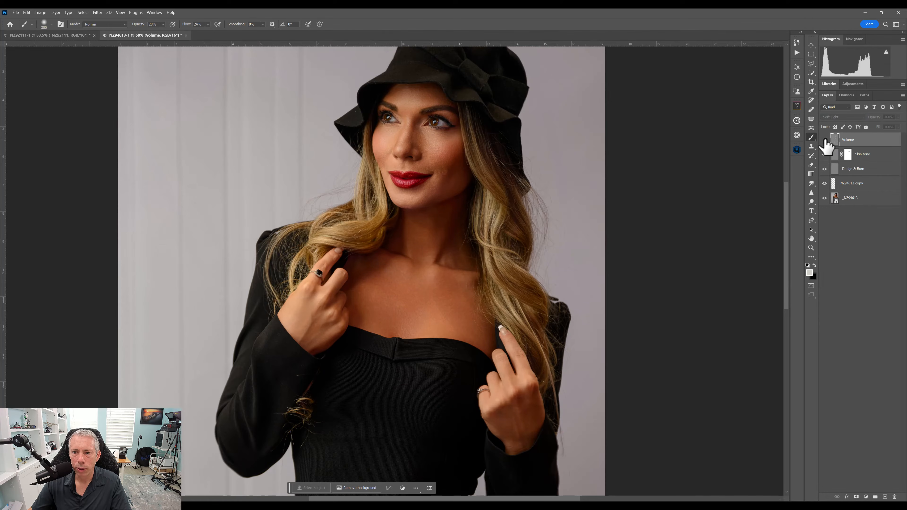
pyautogui.click(825, 140)
pyautogui.click(827, 140)
pyautogui.click(826, 140)
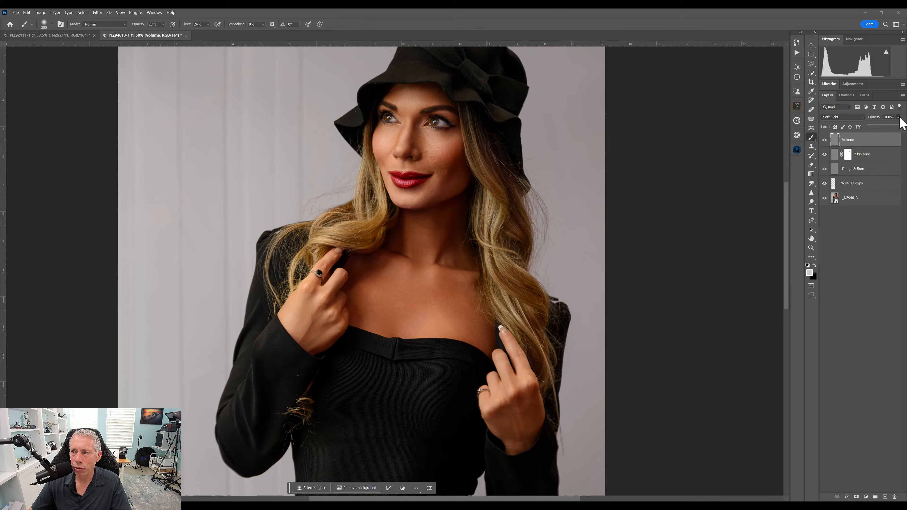
pyautogui.moveTo(901, 125); pyautogui.dragTo(893, 126)
pyautogui.click(824, 140)
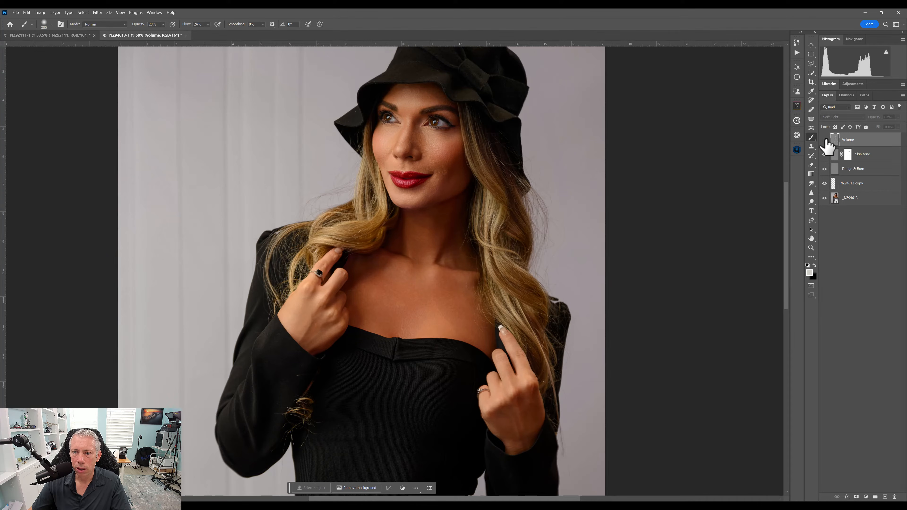
pyautogui.click(825, 140)
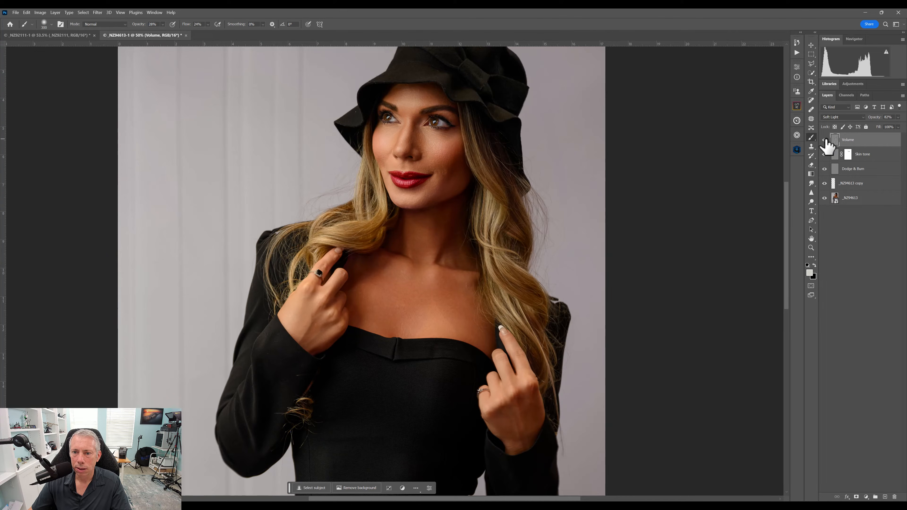
# Fit the whole portrait in view, select the Volume layer and stamp all visible layers into a new layer above it
pyautogui.click(871, 236)
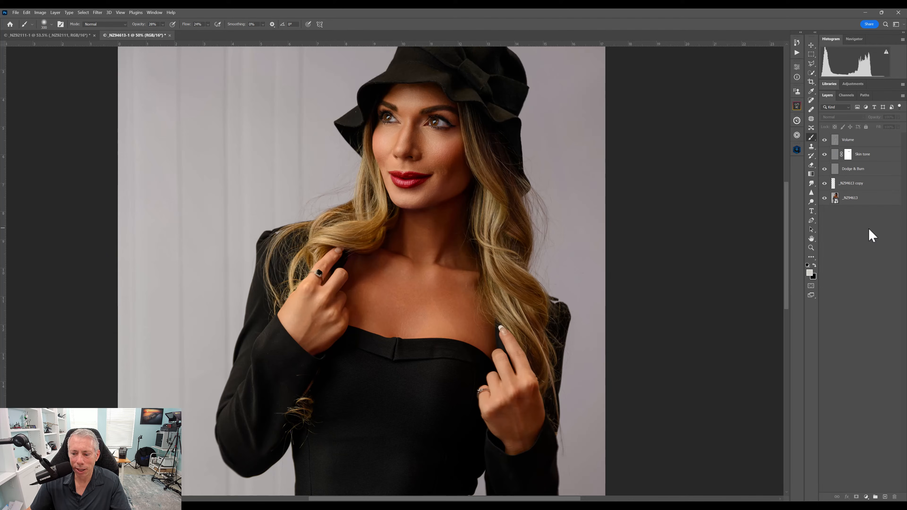
pyautogui.press('z')
pyautogui.click(214, 25)
pyautogui.press('b')
pyautogui.hotkey('ctrl', '0')
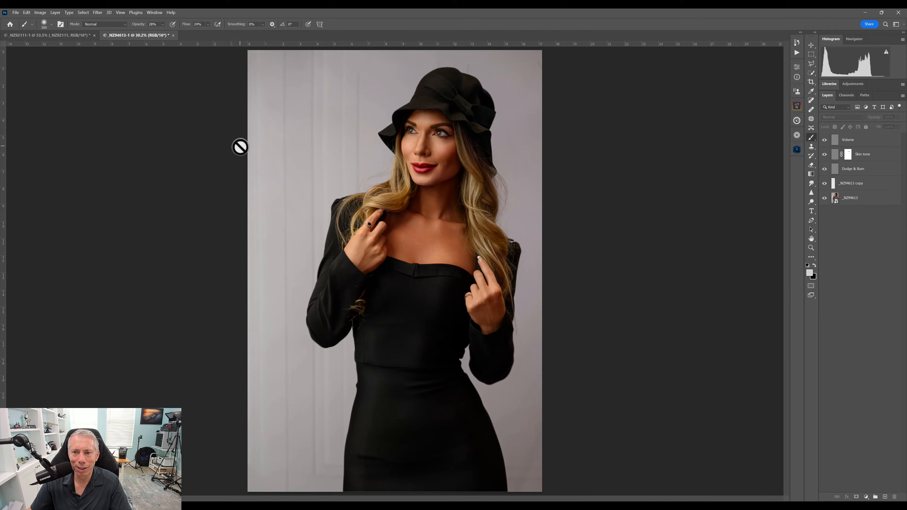
pyautogui.click(97, 13)
pyautogui.click(99, 14)
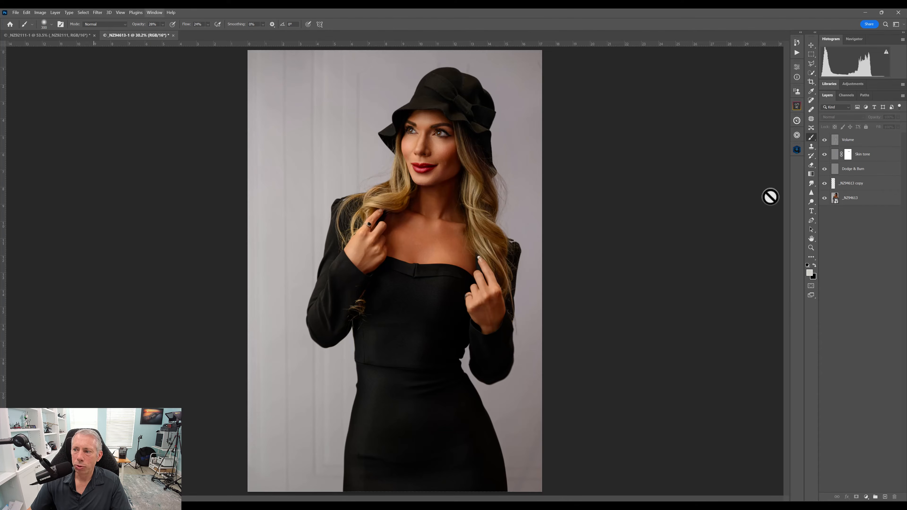
pyautogui.click(855, 142)
pyautogui.hotkey('ctrl', 'alt', 'shift', 'e')
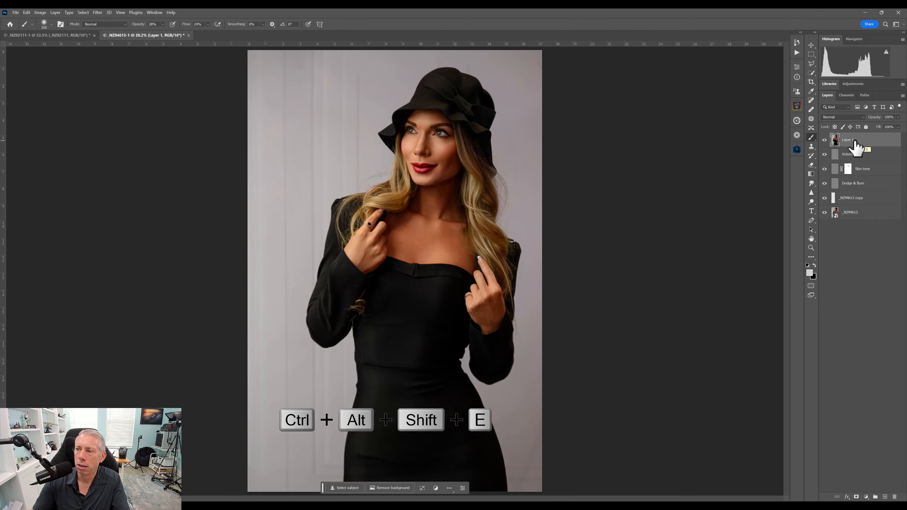
# Apply Retouch4me Clean Backdrop to the stamped layer at Blend 100 with Automask and Make Mask enabled, and rename the layer "Background"
pyautogui.click(97, 12)
pyautogui.moveTo(153, 229)
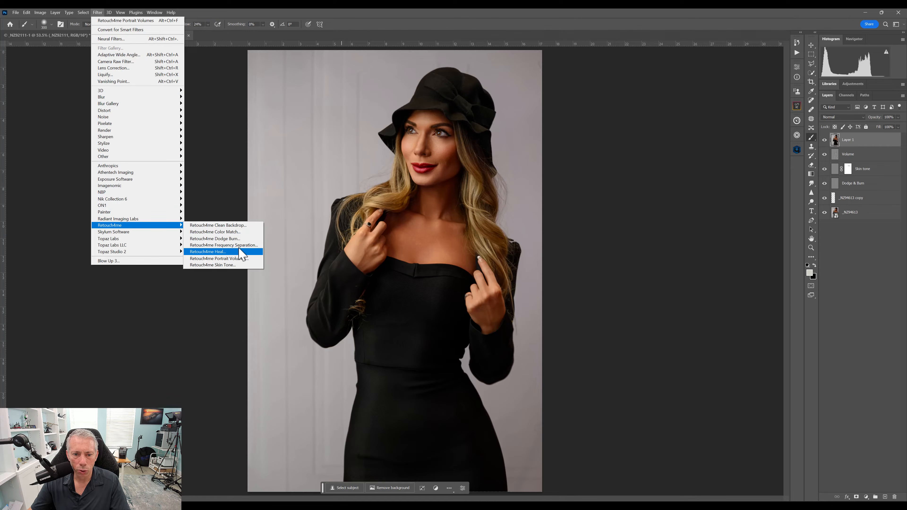
pyautogui.click(240, 225)
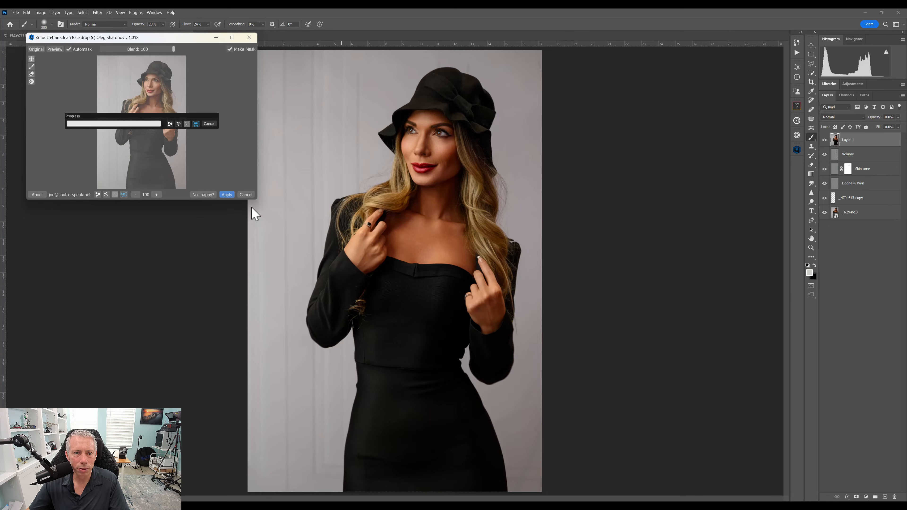
pyautogui.moveTo(257, 197); pyautogui.dragTo(614, 463)
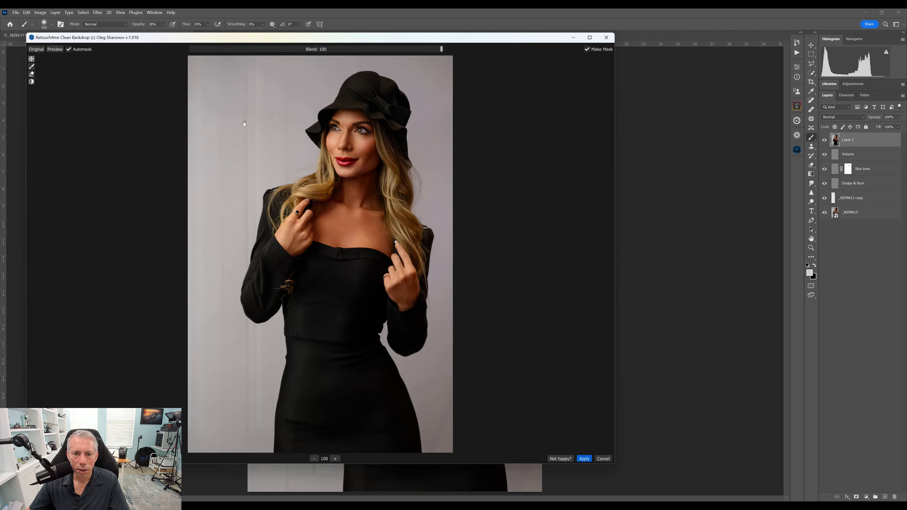
pyautogui.click(37, 51)
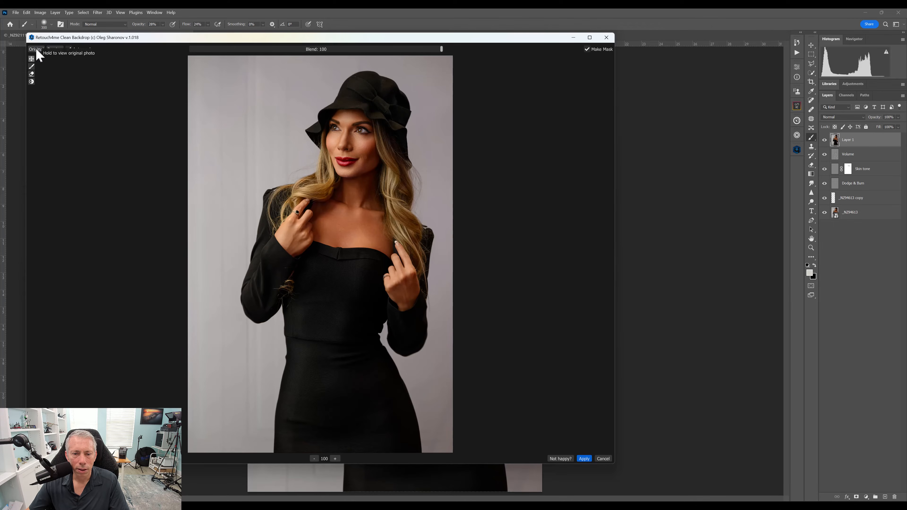
pyautogui.click(38, 51)
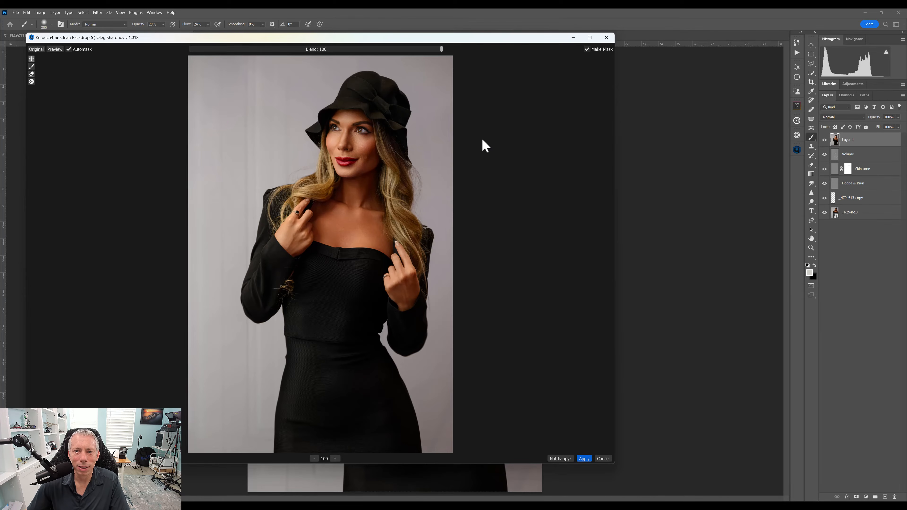
pyautogui.click(584, 459)
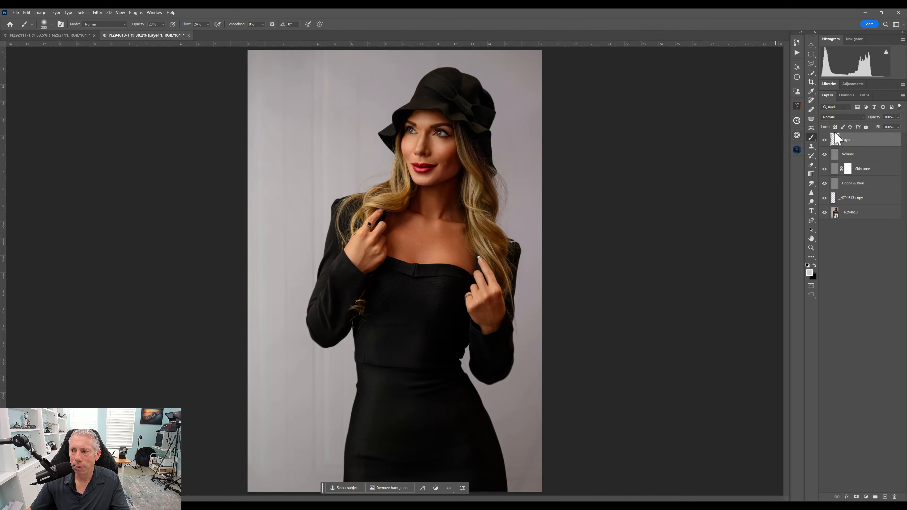
pyautogui.doubleClick(847, 140)
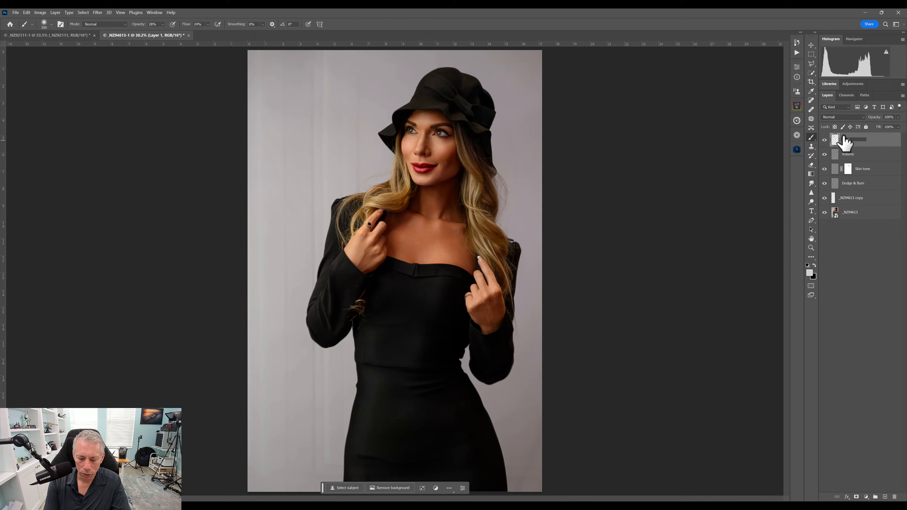
pyautogui.press('Return')
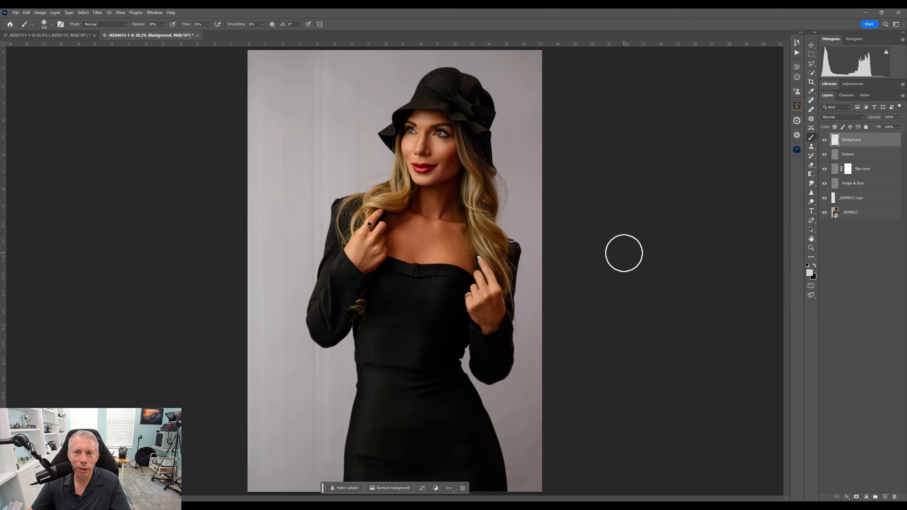
# Compare the full retouch with the original _NZ94613 layer and examine the retouched face up close
pyautogui.keyDown('alt'); pyautogui.click(824, 212); pyautogui.keyUp('alt')
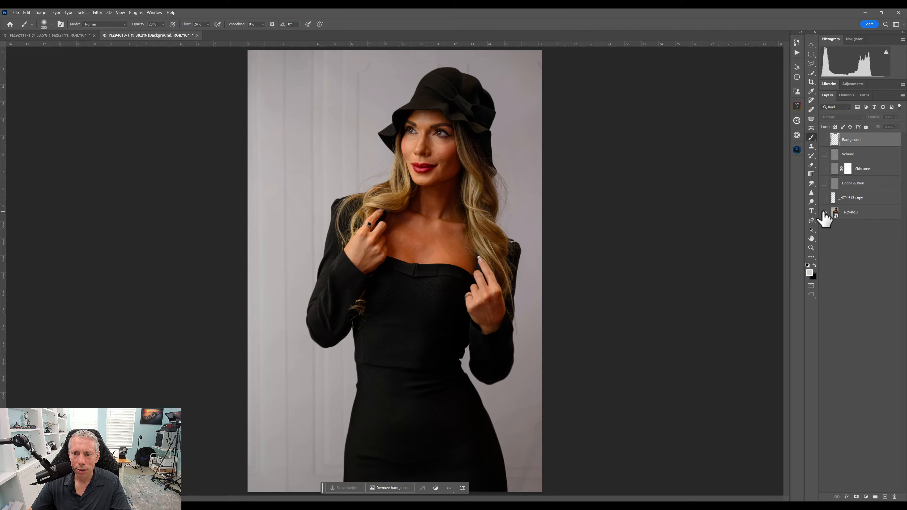
pyautogui.keyDown('alt'); pyautogui.click(824, 214); pyautogui.keyUp('alt')
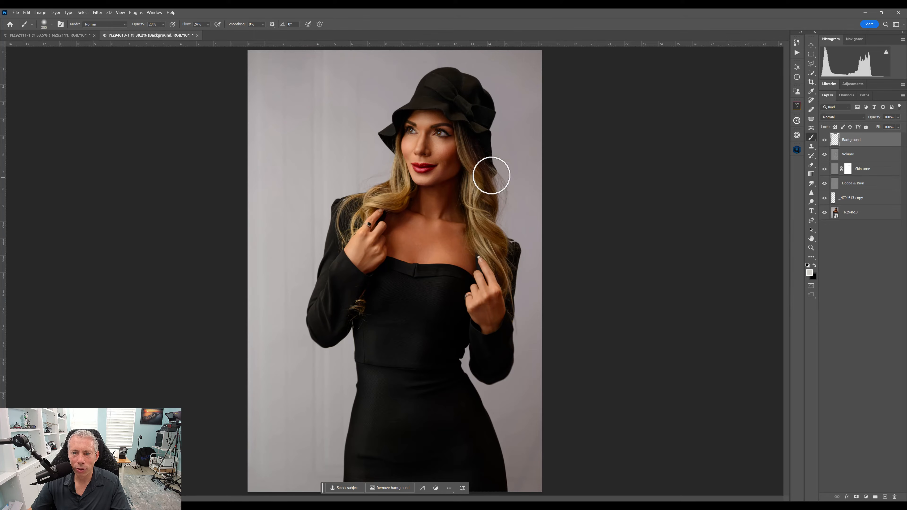
pyautogui.press('z')
pyautogui.moveTo(444, 151); pyautogui.dragTo(433, 136)
pyautogui.moveTo(436, 186); pyautogui.dragTo(424, 299)
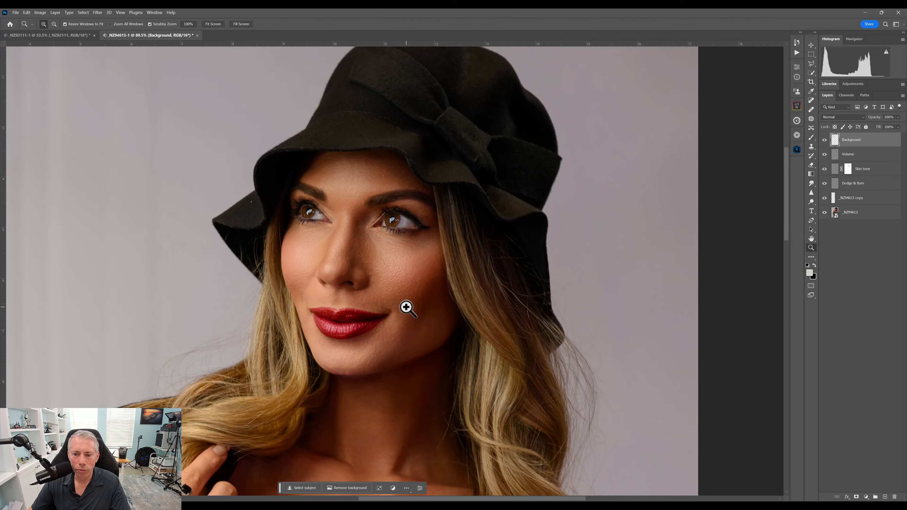
pyautogui.scroll(-2, 407, 304)
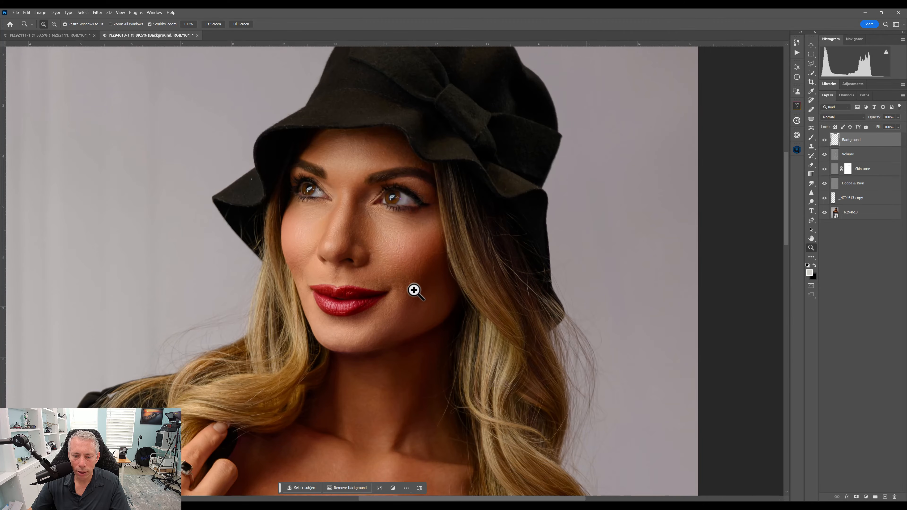
# Stamp all visible layers into a new layer above the Background layer for spot retouching the cheek
pyautogui.click(415, 291)
pyautogui.click(416, 292)
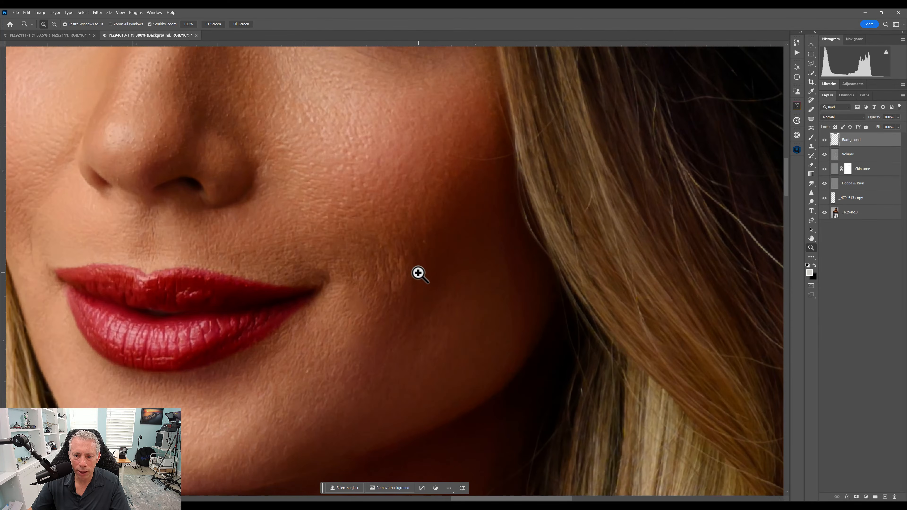
pyautogui.rightClick(418, 272)
pyautogui.click(433, 290)
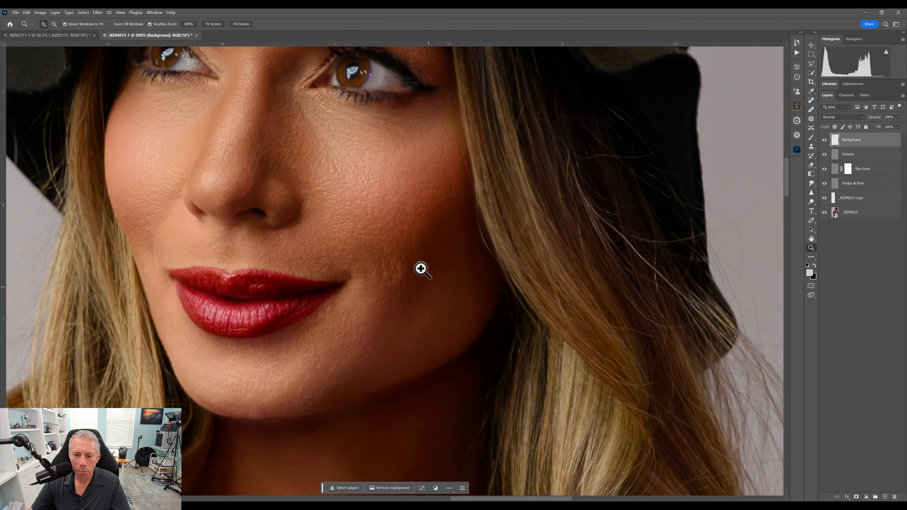
pyautogui.click(811, 100)
pyautogui.hotkey('ctrl', 'alt', 'shift', 'e')
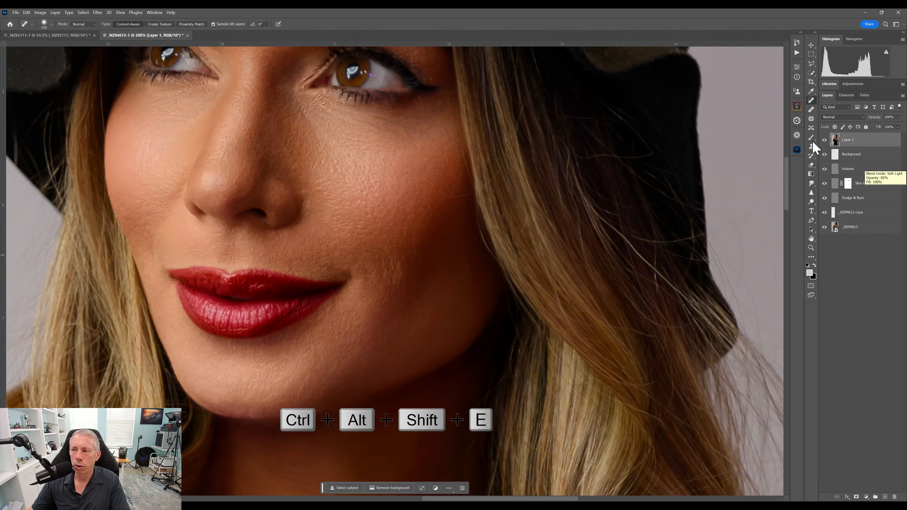
# Heal the textured patch of skin on the cheek beside the mouth with a smaller Healing Brush, sampling clean skin nearby
pyautogui.click(395, 264)
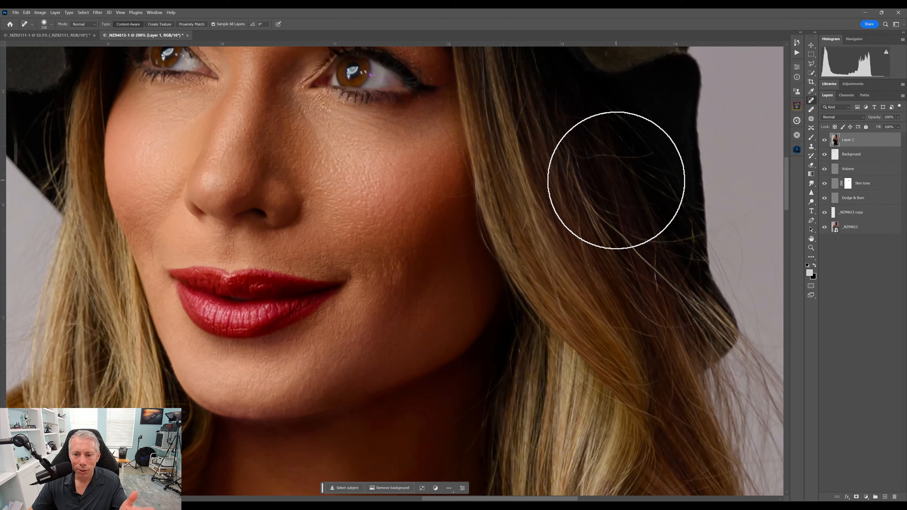
pyautogui.click(811, 110)
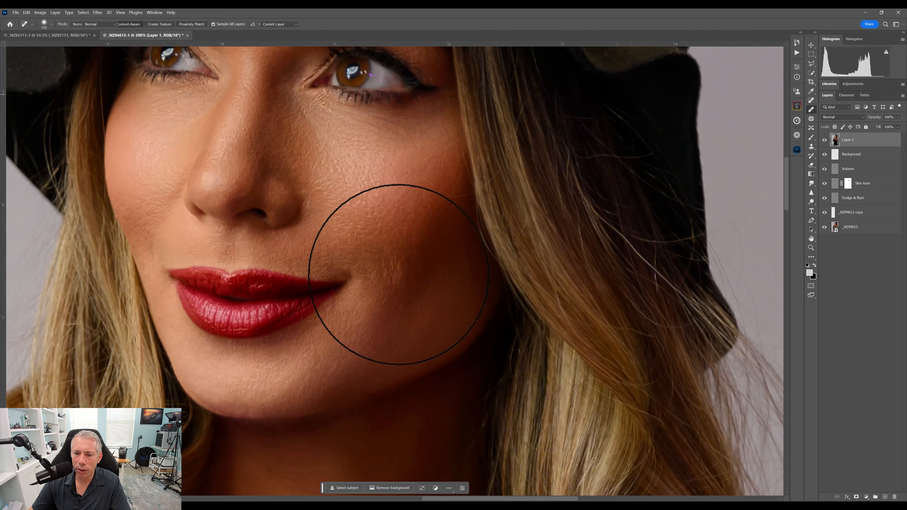
pyautogui.click(397, 274)
pyautogui.click(467, 196)
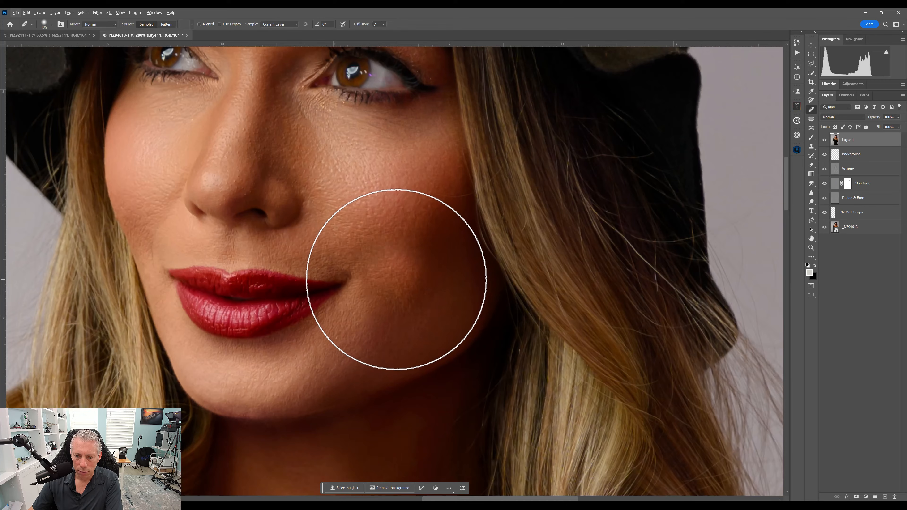
pyautogui.press('[')
pyautogui.press('[')
pyautogui.press('[')
pyautogui.press('[')
pyautogui.press('[')
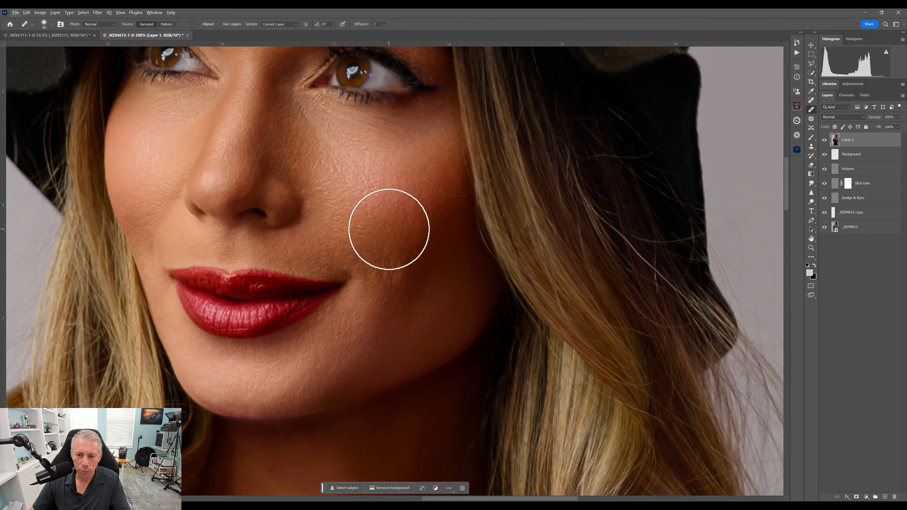
pyautogui.keyDown('alt'); pyautogui.click(395, 257); pyautogui.keyUp('alt')
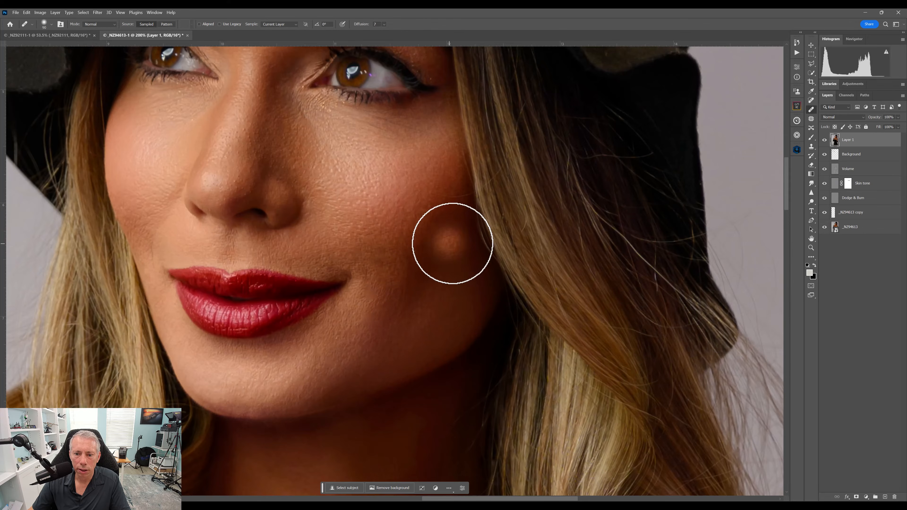
pyautogui.press('z')
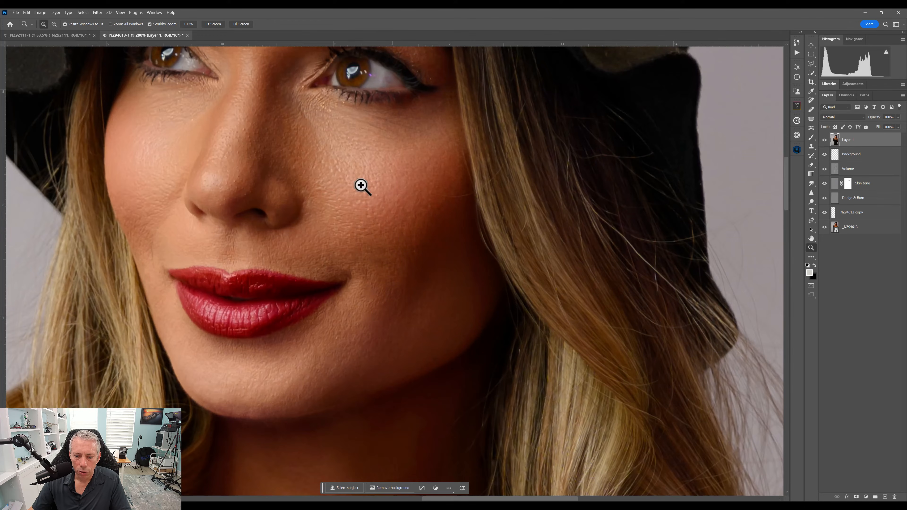
pyautogui.press('j')
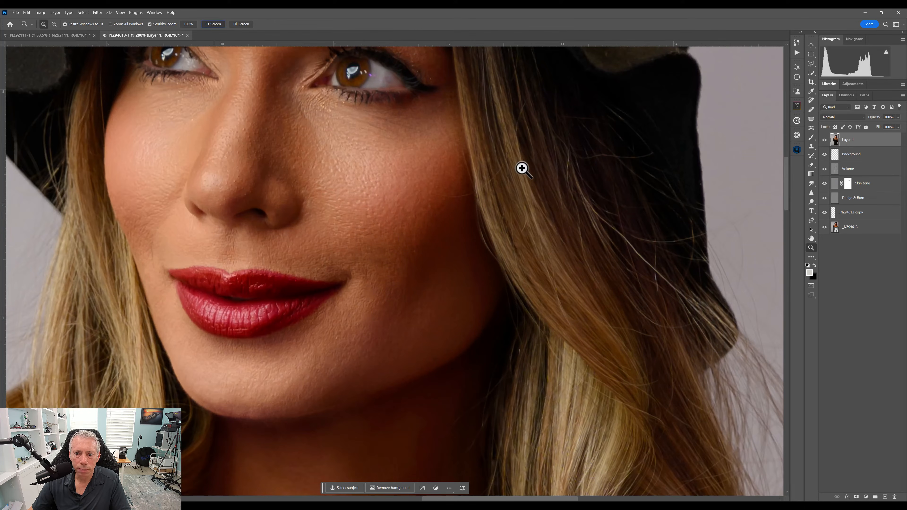
# Show only the original _NZ94613 layer and rename the _NZ94613 copy layer "Heal"
pyautogui.hotkey('ctrl', '0')
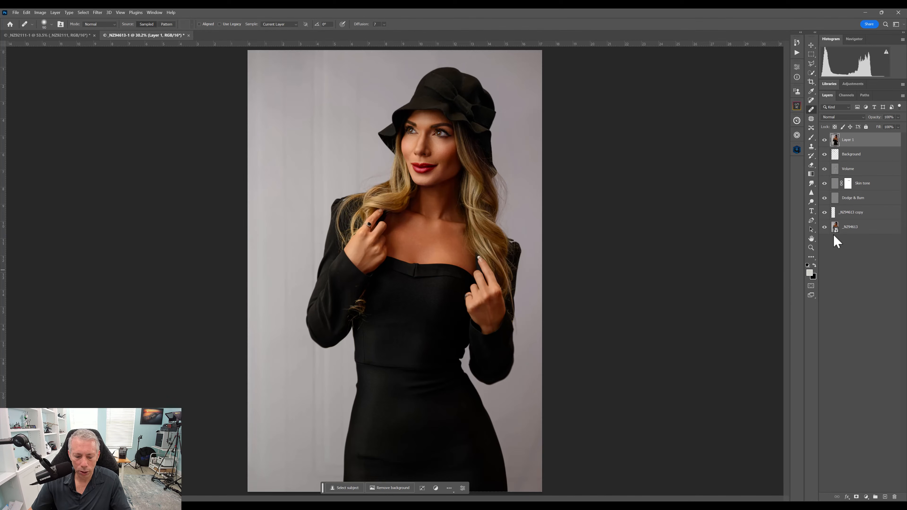
pyautogui.keyDown('alt'); pyautogui.click(825, 227); pyautogui.keyUp('alt')
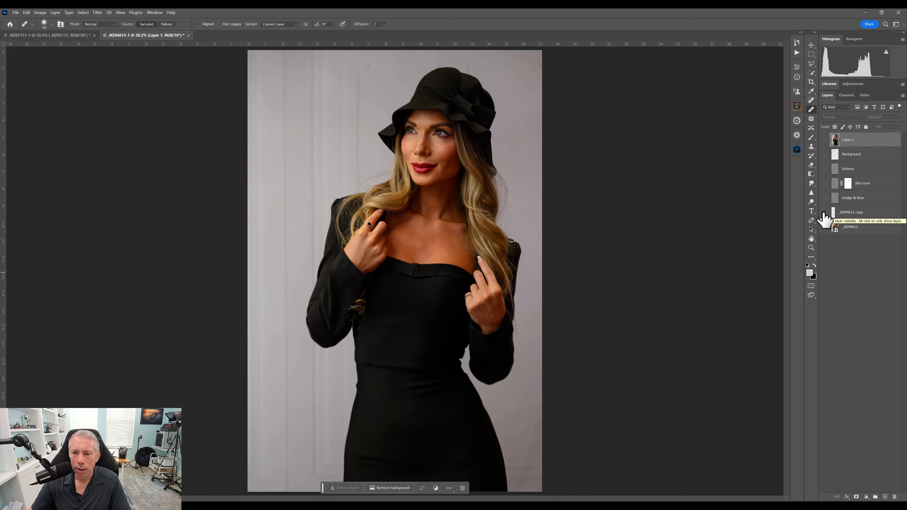
pyautogui.click(824, 212)
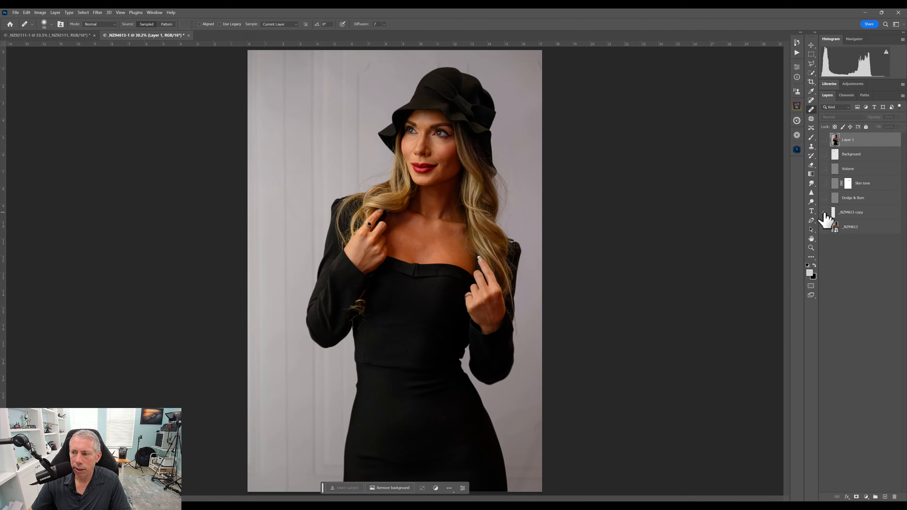
pyautogui.doubleClick(856, 213)
pyautogui.write('Heal')
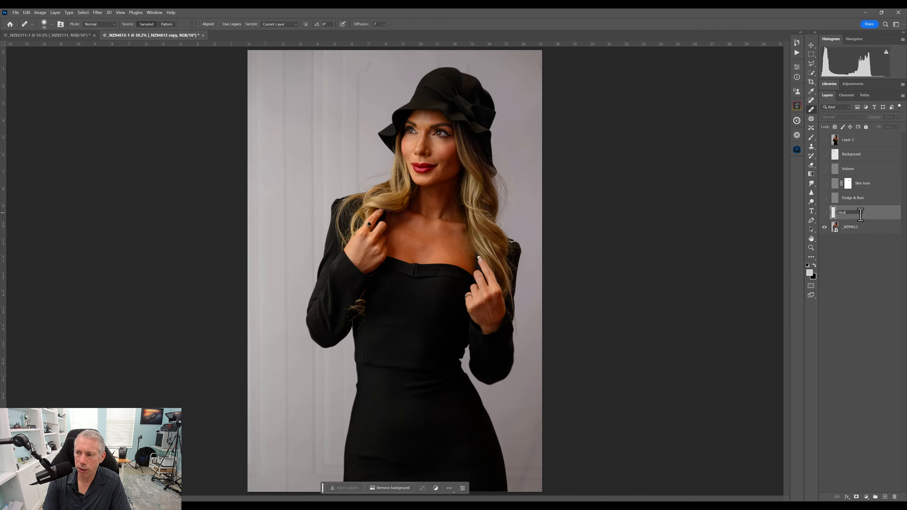
pyautogui.press('Return')
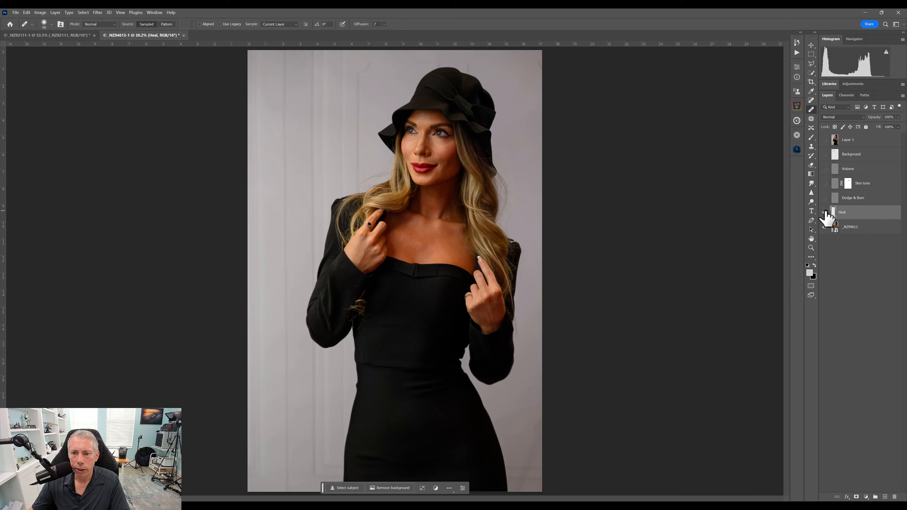
# Turn the Heal, Dodge & Burn, Skin tone, Volume, Background and stamped layers back on progressively to review each correction
pyautogui.click(825, 198)
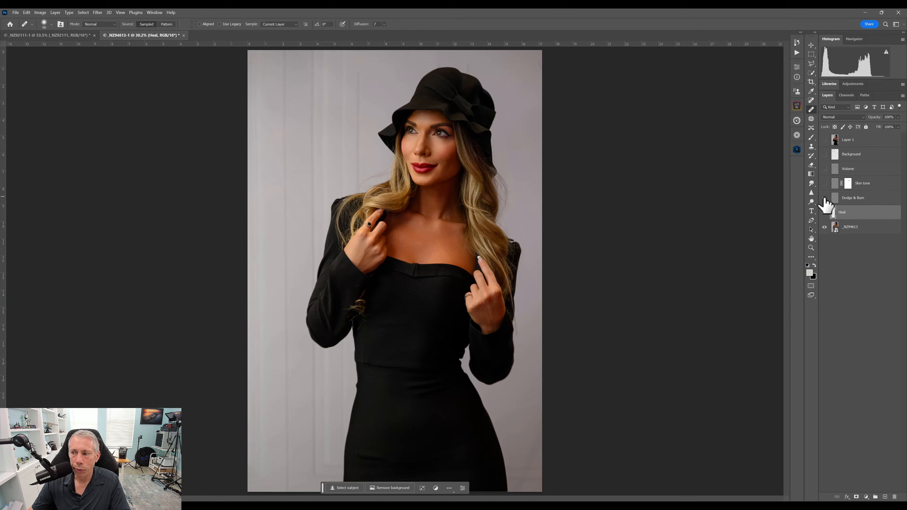
pyautogui.moveTo(824, 211); pyautogui.dragTo(826, 179)
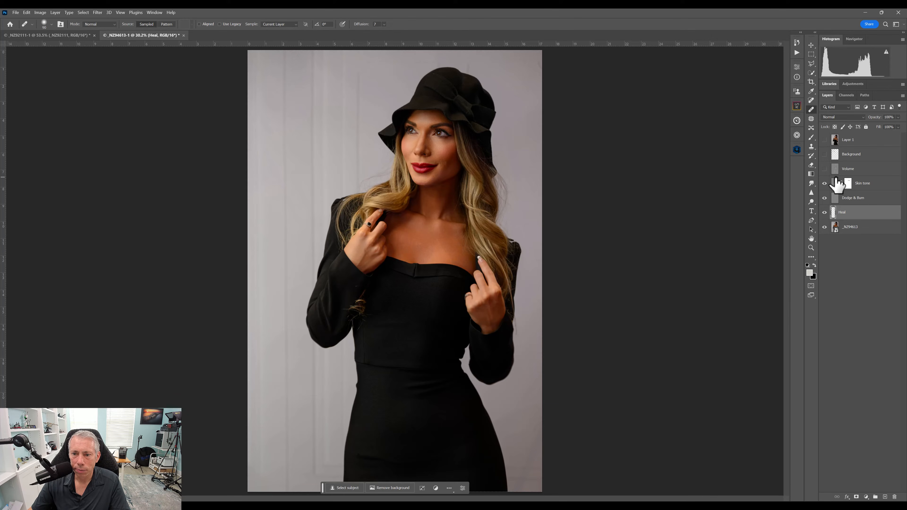
pyautogui.click(825, 169)
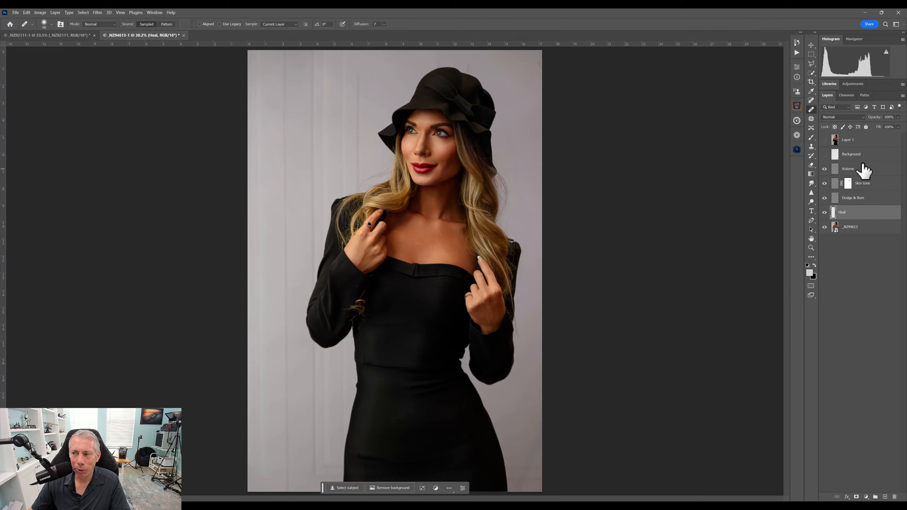
pyautogui.click(824, 154)
pyautogui.click(825, 140)
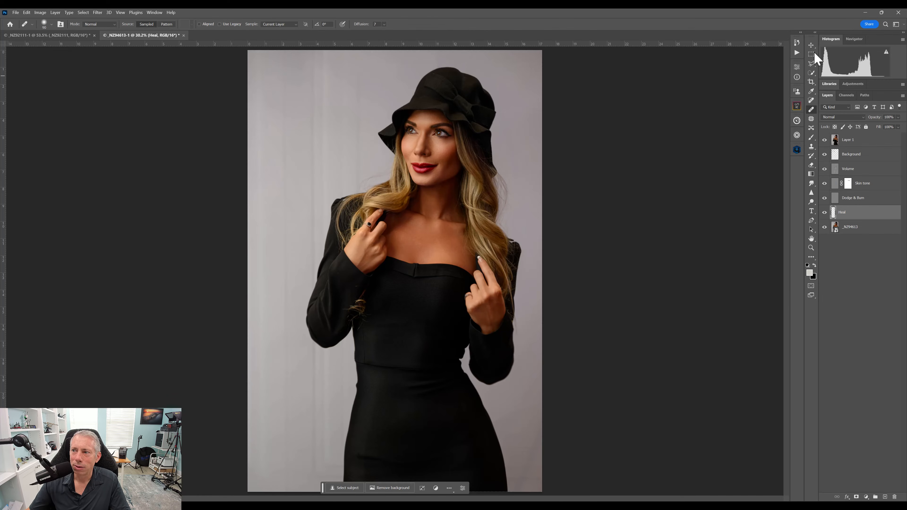
# Revert the document to its opening _NZ94613 snapshot in the history
pyautogui.click(797, 42)
pyautogui.moveTo(788, 112); pyautogui.dragTo(791, 57)
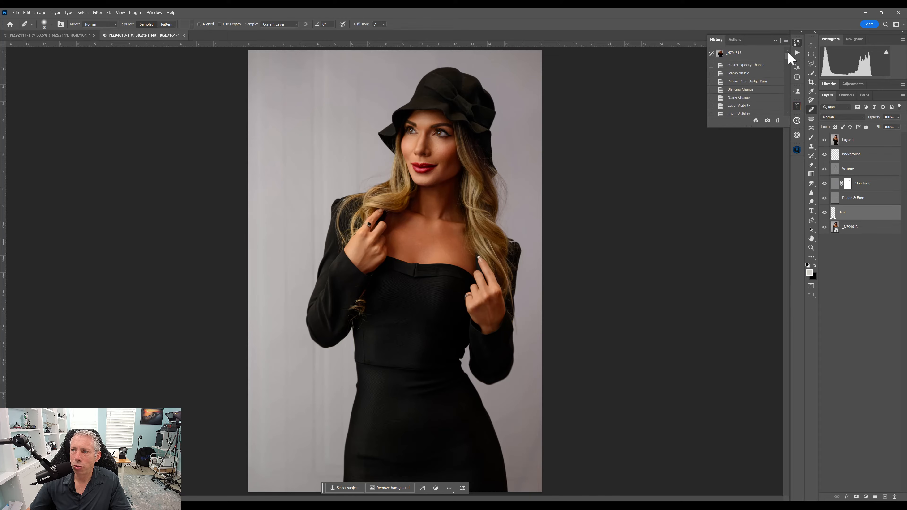
pyautogui.click(748, 56)
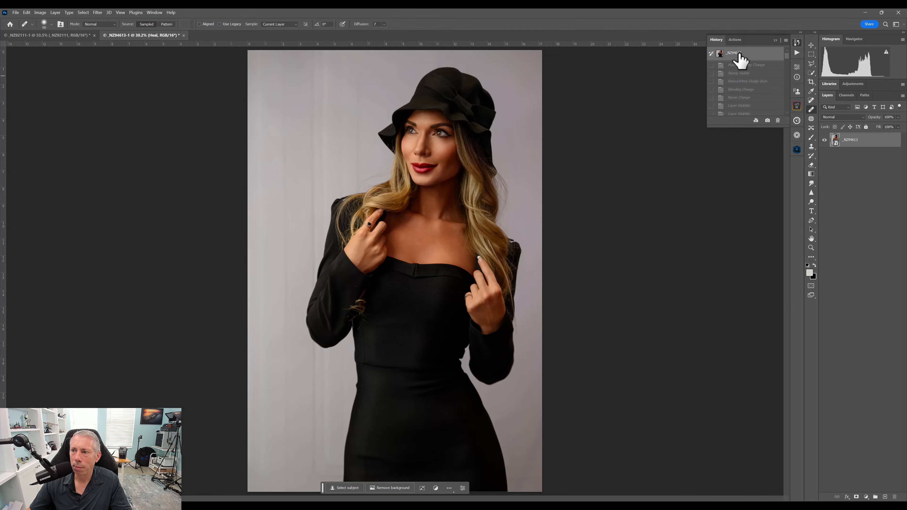
# Run Retouch4me Heal, D&B, Skin Tone, Portrait Volumes and Clean Backdrop as one batch and examine the retouched face up close
pyautogui.click(797, 150)
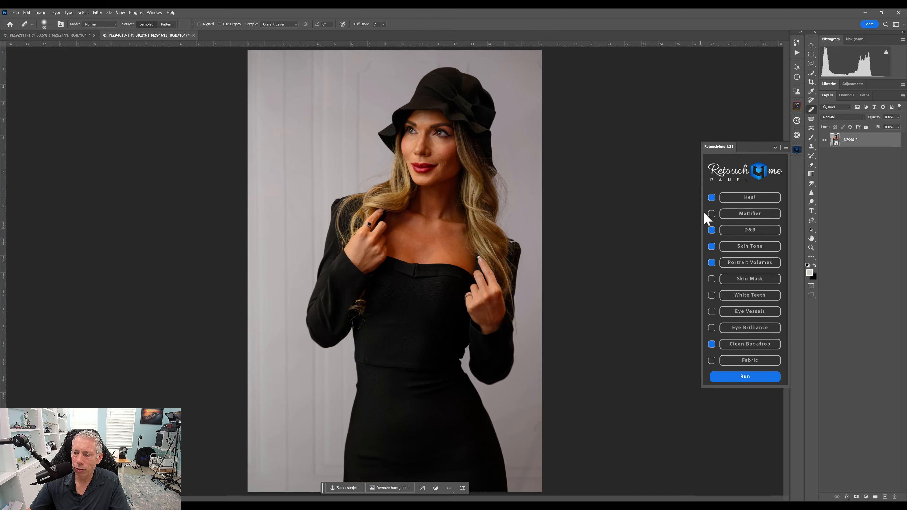
pyautogui.click(744, 377)
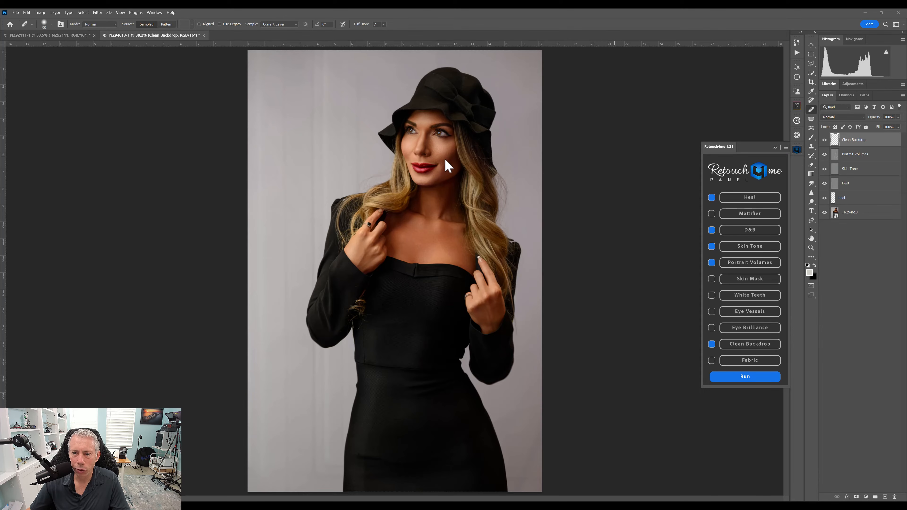
pyautogui.press('z')
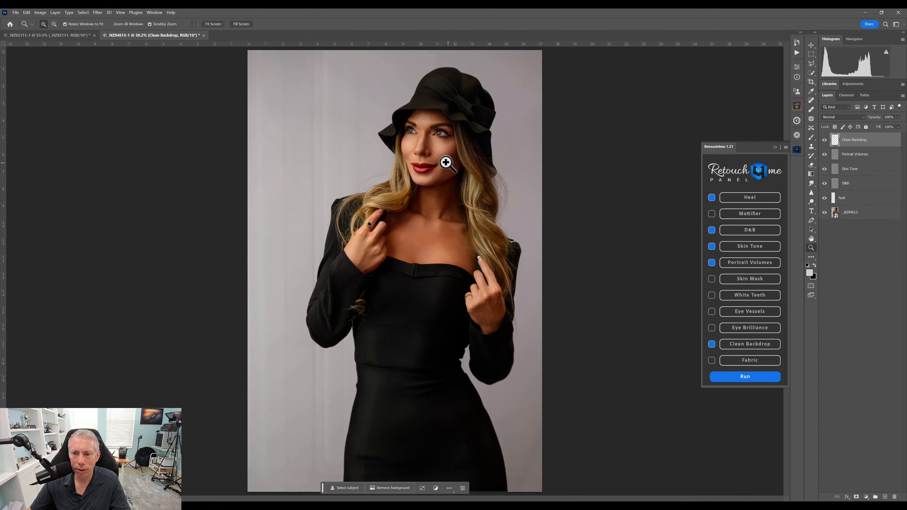
pyautogui.click(446, 163)
pyautogui.click(447, 165)
pyautogui.click(448, 167)
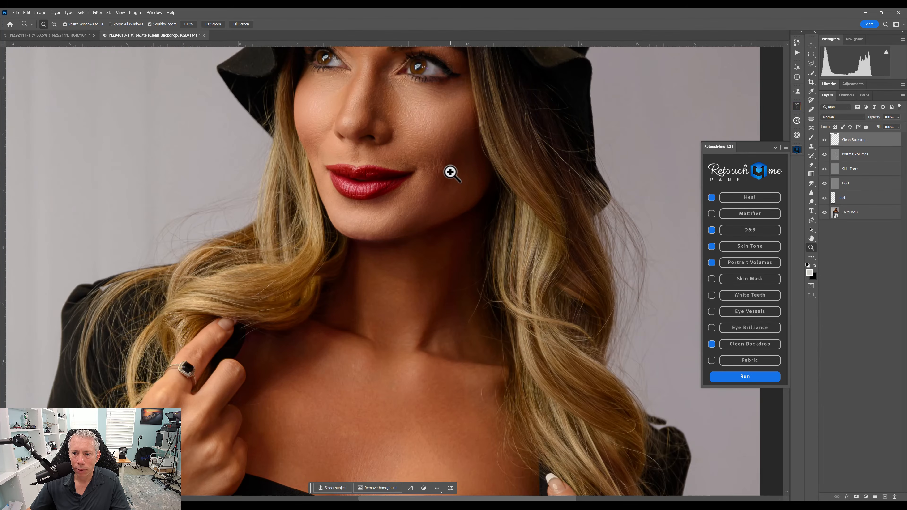
pyautogui.press('j')
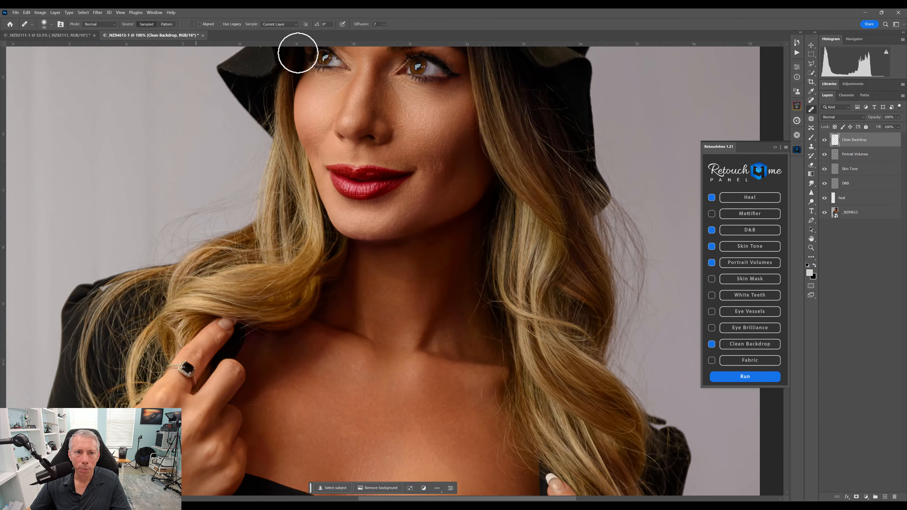
pyautogui.press('z')
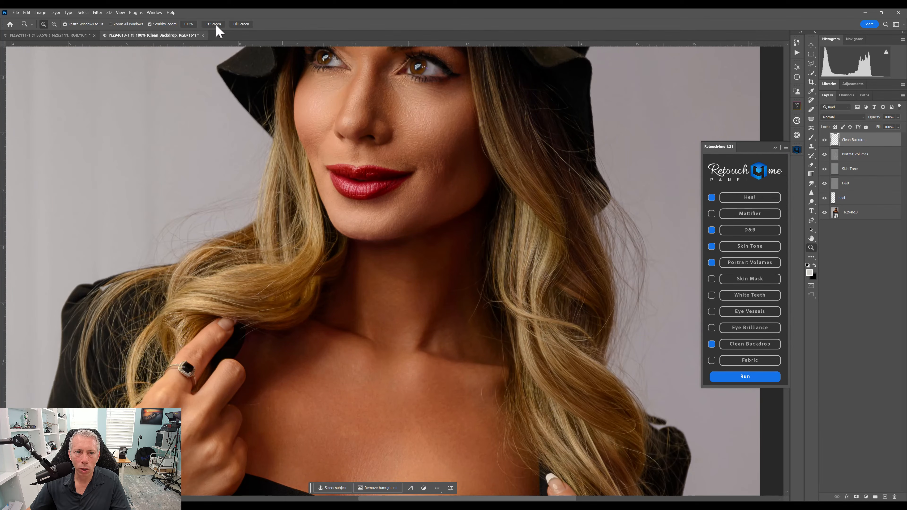
pyautogui.hotkey('ctrl', '0')
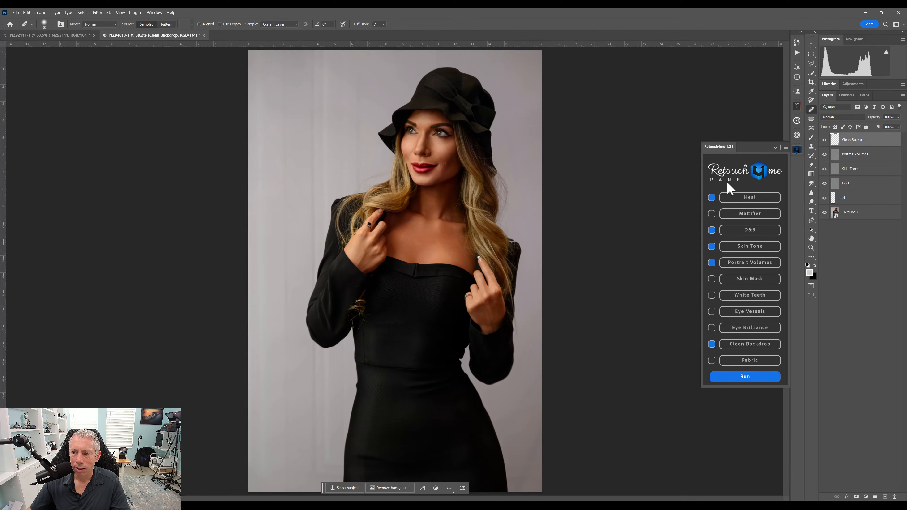
pyautogui.click(797, 149)
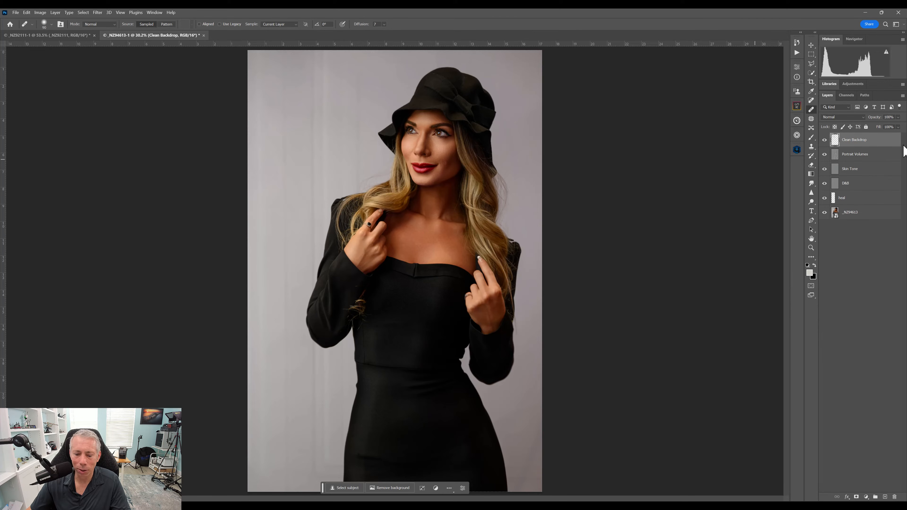
# Stamp all visible layers into a new top layer and heal the uneven cheek skin beside the mouth with the Healing Brush
pyautogui.hotkey('ctrl', 'alt', 'shift', 'e')
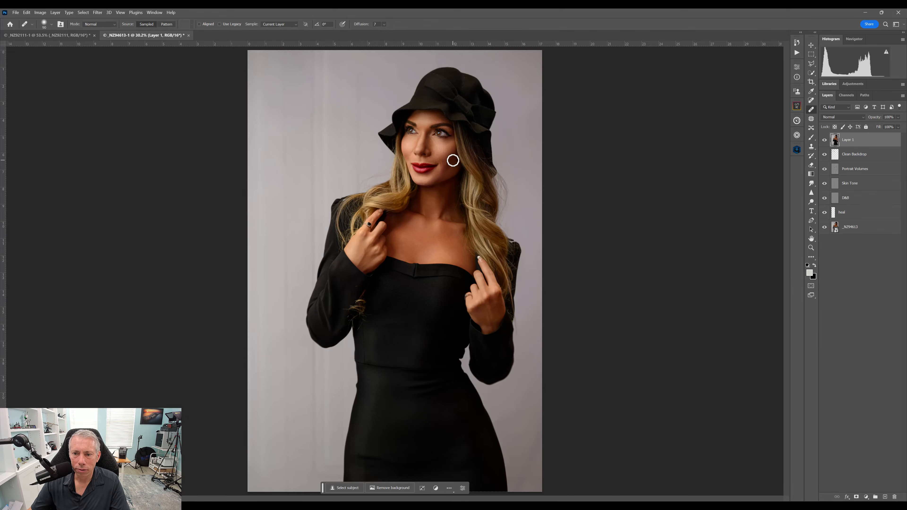
pyautogui.press('z')
pyautogui.moveTo(448, 155); pyautogui.dragTo(451, 179)
pyautogui.click(451, 179)
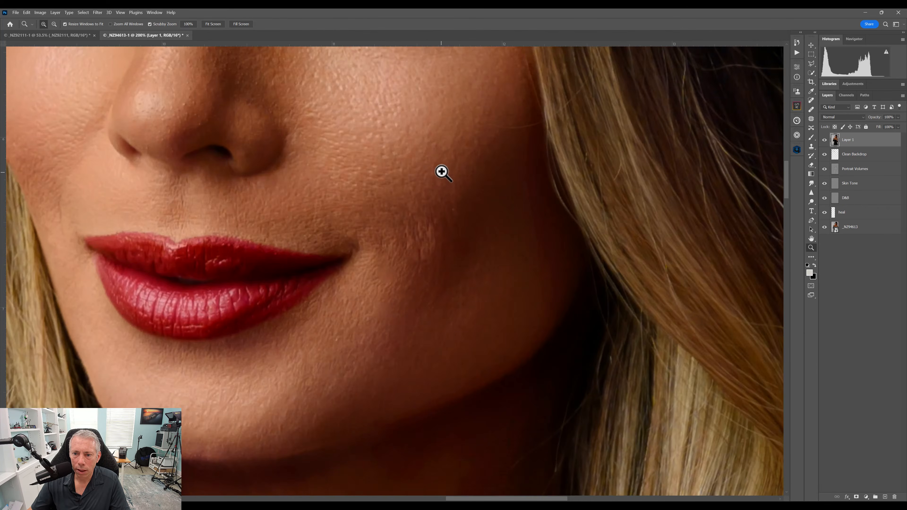
pyautogui.click(443, 170)
pyautogui.press('j')
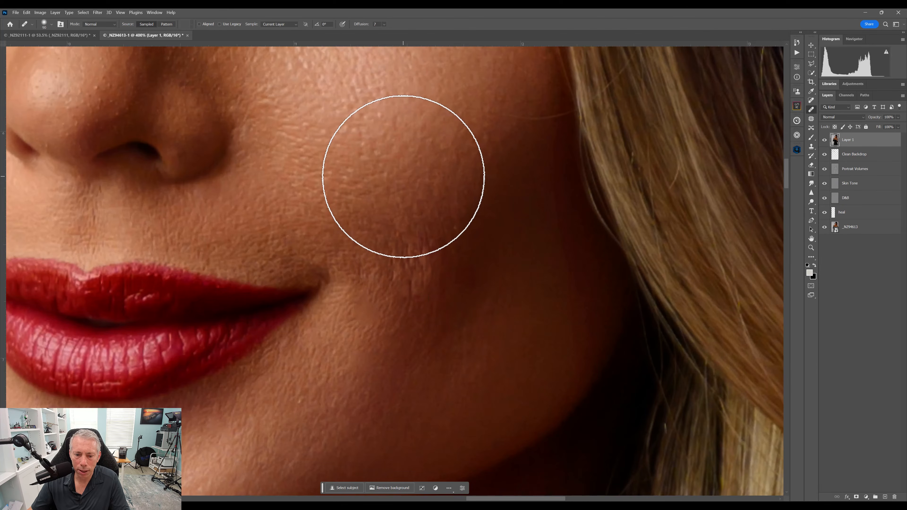
pyautogui.keyDown('ctrl'); pyautogui.click(407, 186); pyautogui.keyUp('ctrl')
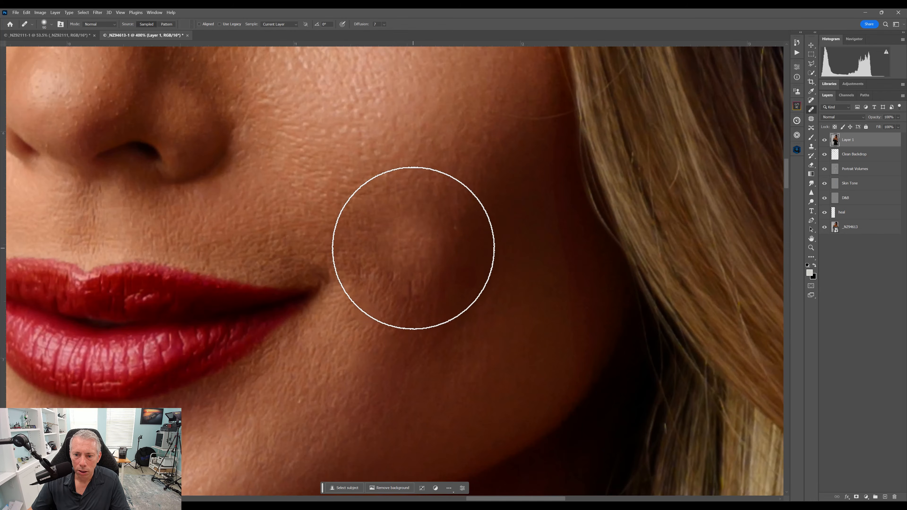
pyautogui.keyDown('alt'); pyautogui.click(423, 207); pyautogui.keyUp('alt')
pyautogui.moveTo(410, 249)
pyautogui.mouseDown()
pyautogui.moveTo(533, 283)
pyautogui.moveTo(547, 260)
pyautogui.mouseUp()
pyautogui.hotkey('ctrl', 'space')
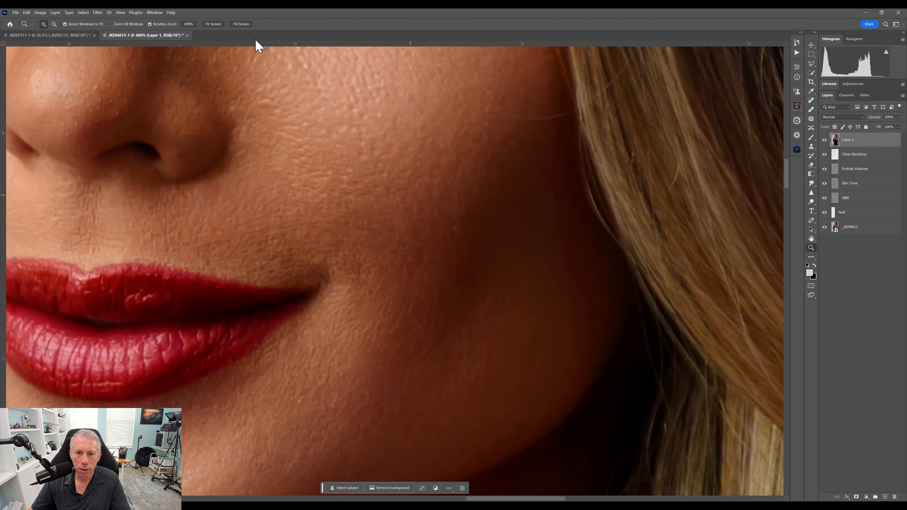
pyautogui.hotkey('ctrl', '0')
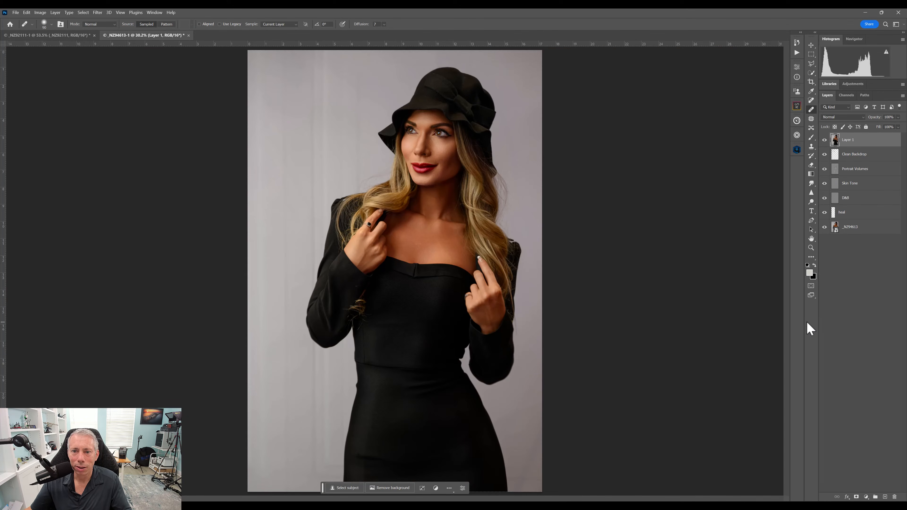
# Switch to the _NZ92111-1 portrait and run Retouch4me Heal, D&B, Skin Tone, Portrait Volumes and Clean Backdrop as one batch
pyautogui.hotkey('ctrl', 'Tab')
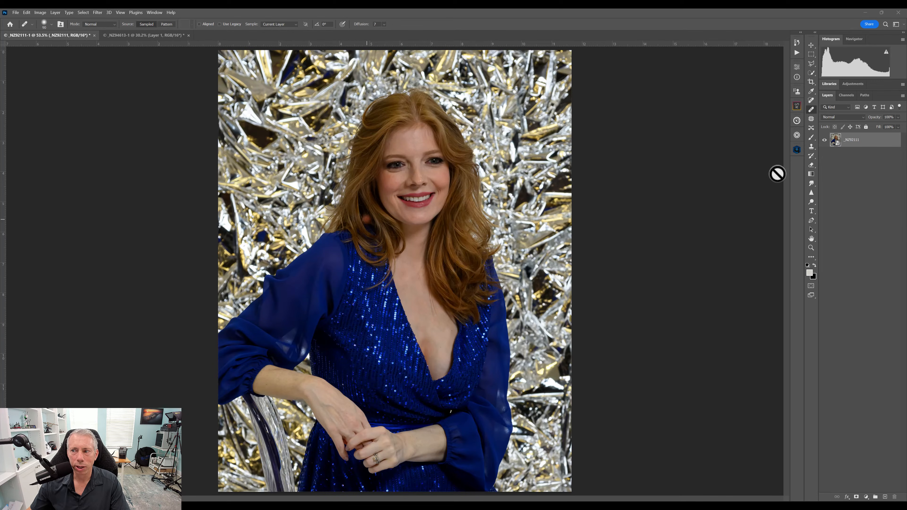
pyautogui.click(796, 149)
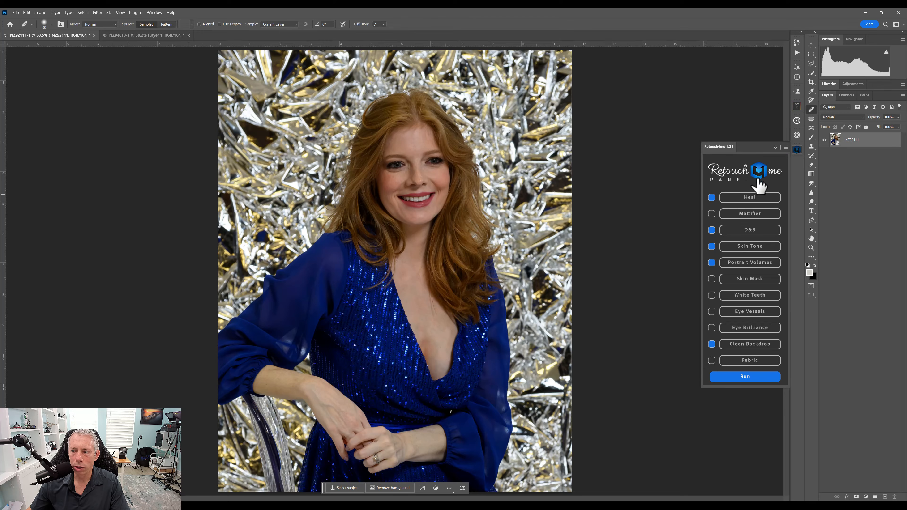
pyautogui.click(744, 378)
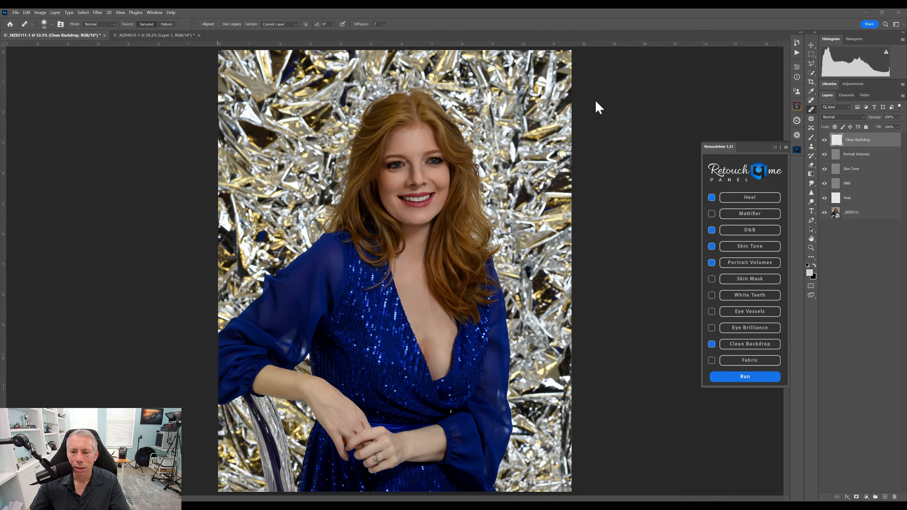
pyautogui.click(793, 148)
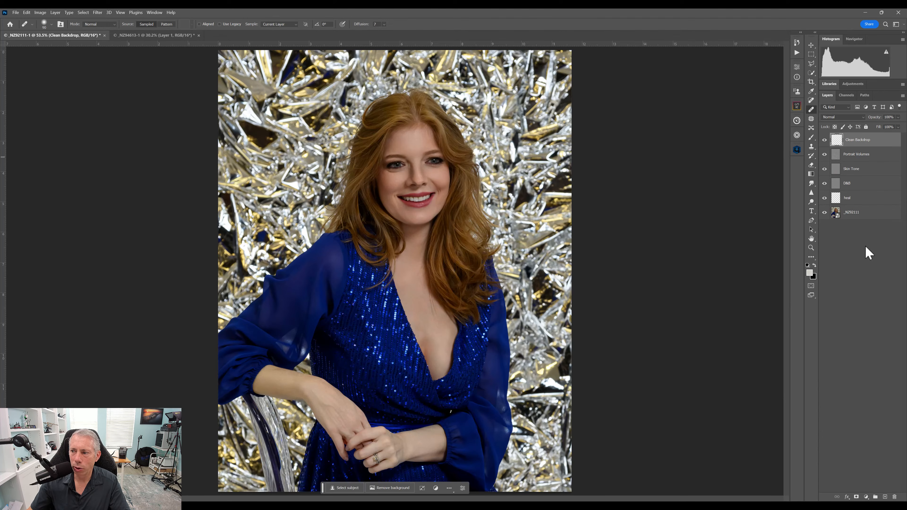
# Check the Portrait Volumes layer's effect, reduce that layer's opacity and deselect all layers
pyautogui.click(853, 158)
pyautogui.moveTo(825, 154); pyautogui.dragTo(823, 168)
pyautogui.click(897, 127)
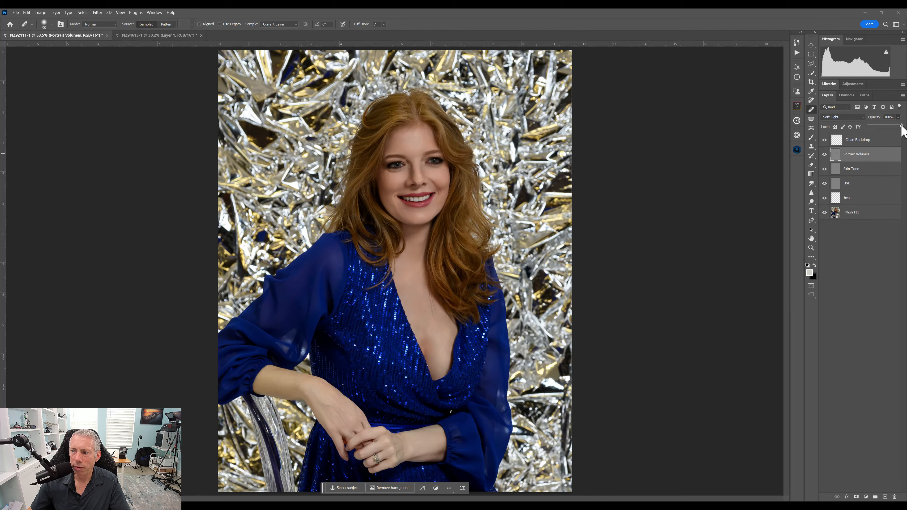
pyautogui.moveTo(901, 127); pyautogui.dragTo(894, 126)
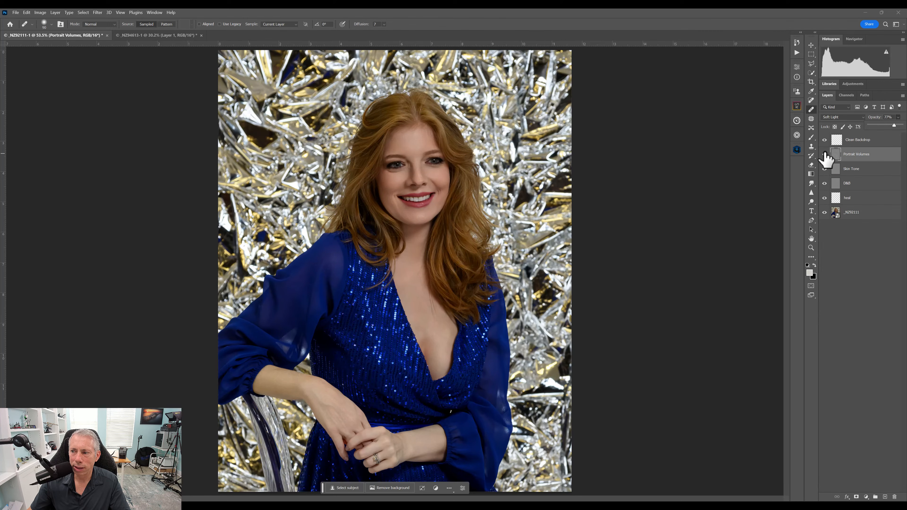
pyautogui.moveTo(895, 125)
pyautogui.mouseDown()
pyautogui.moveTo(867, 125)
pyautogui.moveTo(884, 124)
pyautogui.mouseUp()
pyautogui.moveTo(893, 118); pyautogui.dragTo(892, 120)
pyautogui.click(864, 252)
pyautogui.click(866, 251)
# Toggle individual retouching layers and then all of them against the original _NZ92111 layer to compare before and after
pyautogui.click(825, 183)
pyautogui.click(824, 183)
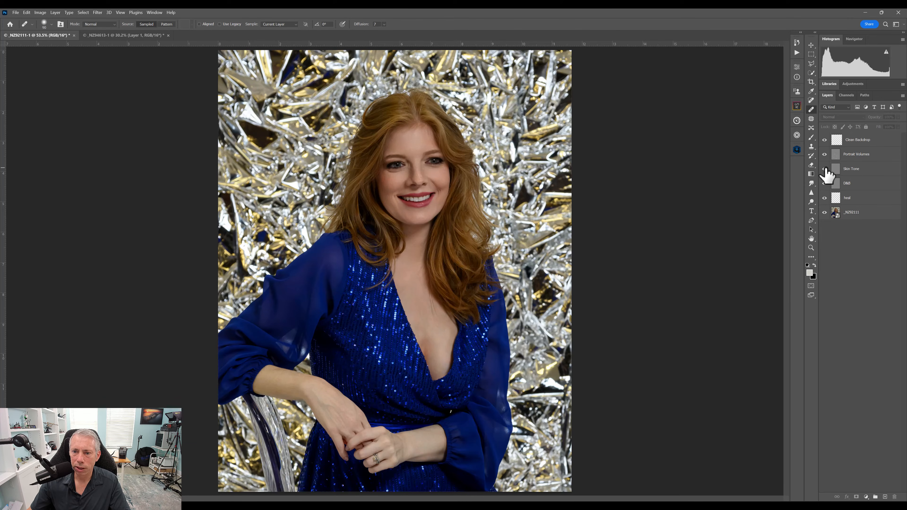
pyautogui.click(824, 154)
pyautogui.click(825, 154)
pyautogui.click(824, 139)
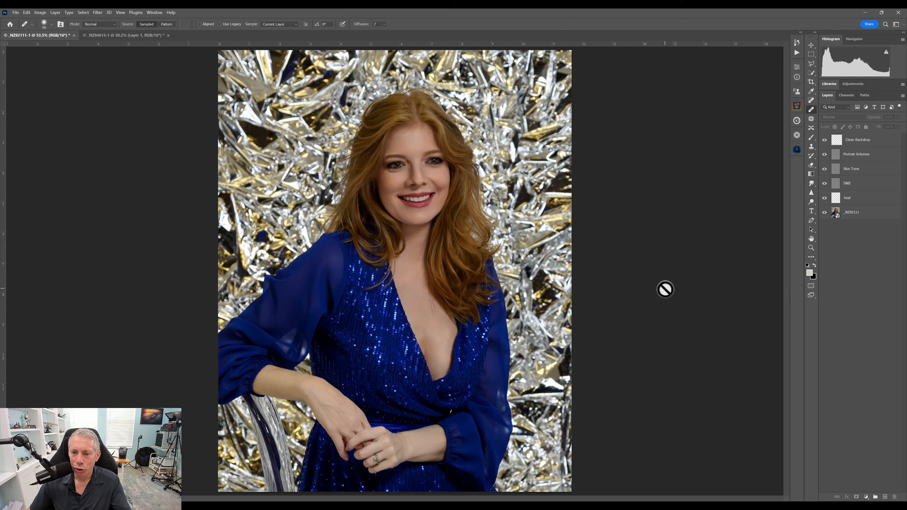
pyautogui.keyDown('alt'); pyautogui.click(825, 212); pyautogui.keyUp('alt')
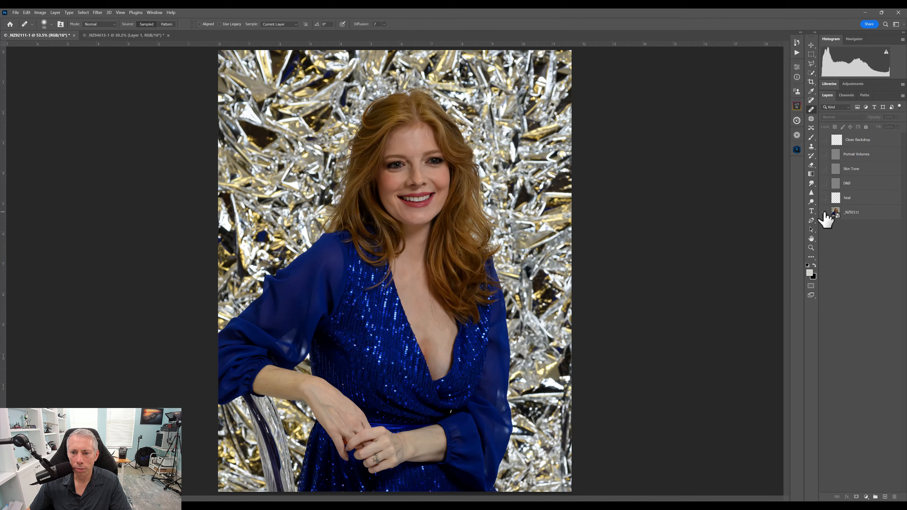
pyautogui.keyDown('alt'); pyautogui.click(825, 212); pyautogui.keyUp('alt')
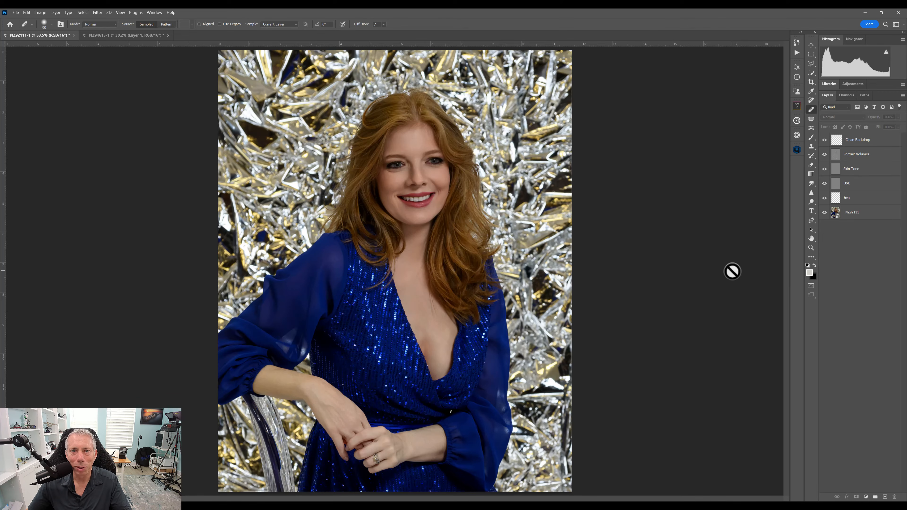
# Switch to the web browser and look through the Retouch4me video tutorials page
pyautogui.hotkey('alt', 'Tab')
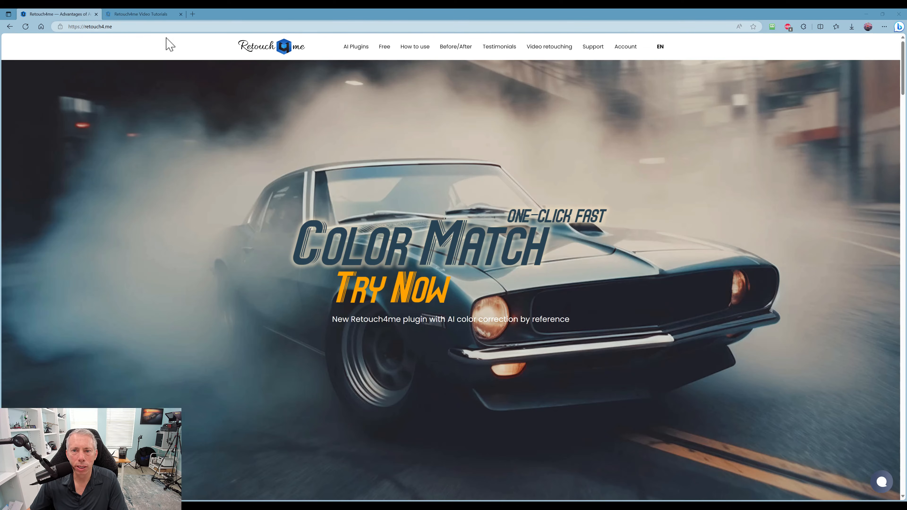
pyautogui.click(134, 15)
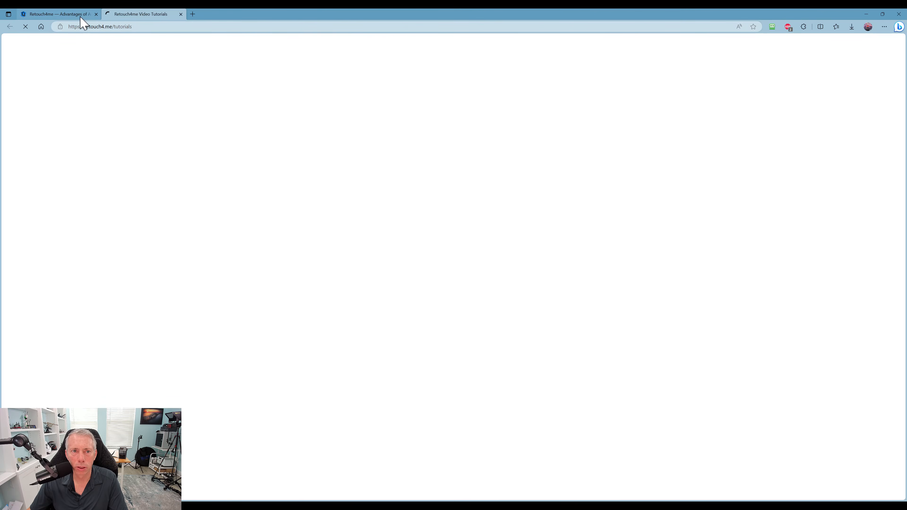
pyautogui.scroll(-12, 315, 231)
pyautogui.scroll(7, 315, 233)
pyautogui.scroll(6, 315, 230)
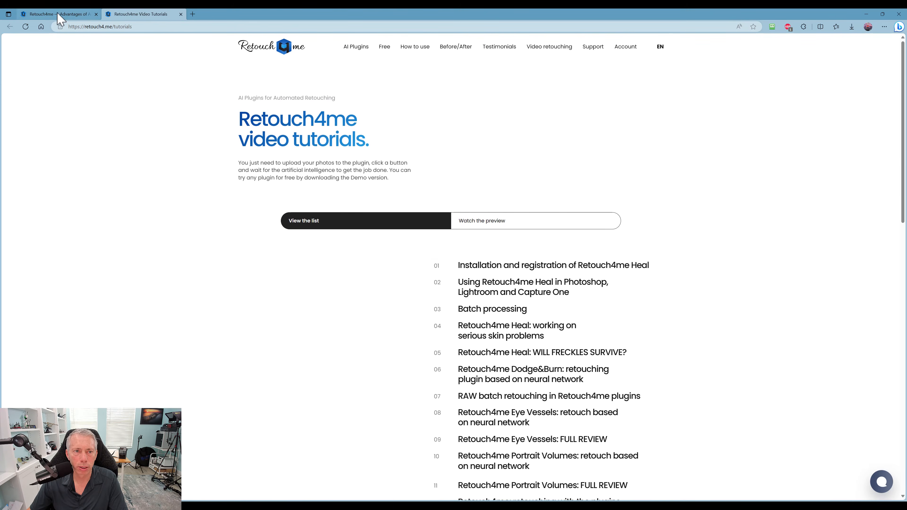
# Return to the Retouch4me home page and review the plugins, descriptions and prices under Our latest AI Plugins
pyautogui.click(61, 15)
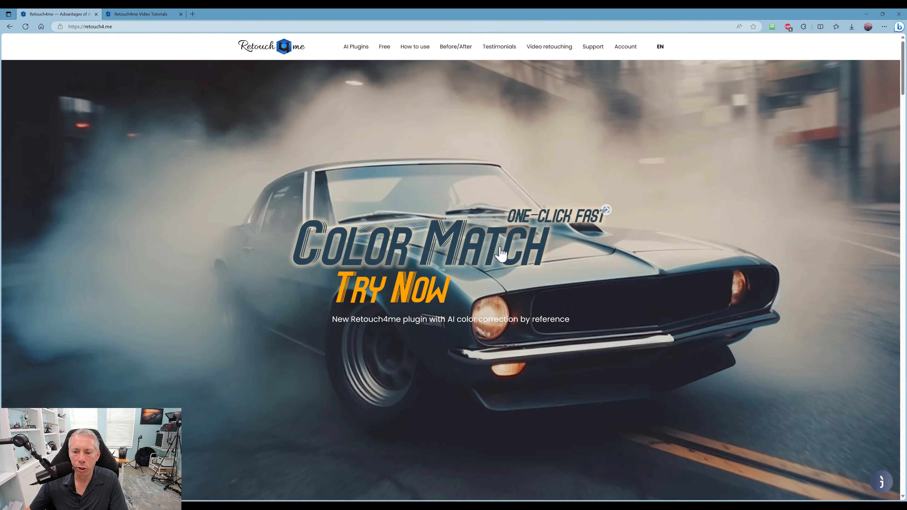
pyautogui.scroll(-7, 500, 253)
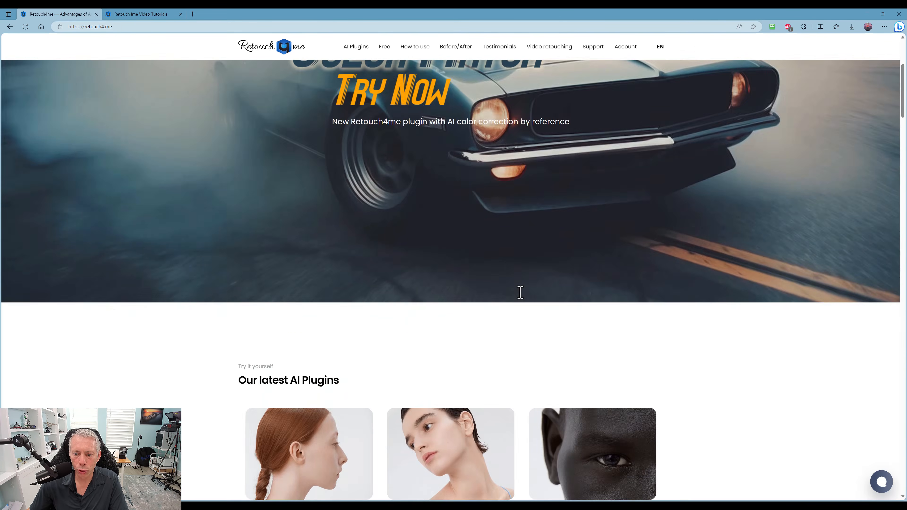
pyautogui.scroll(-4, 749, 291)
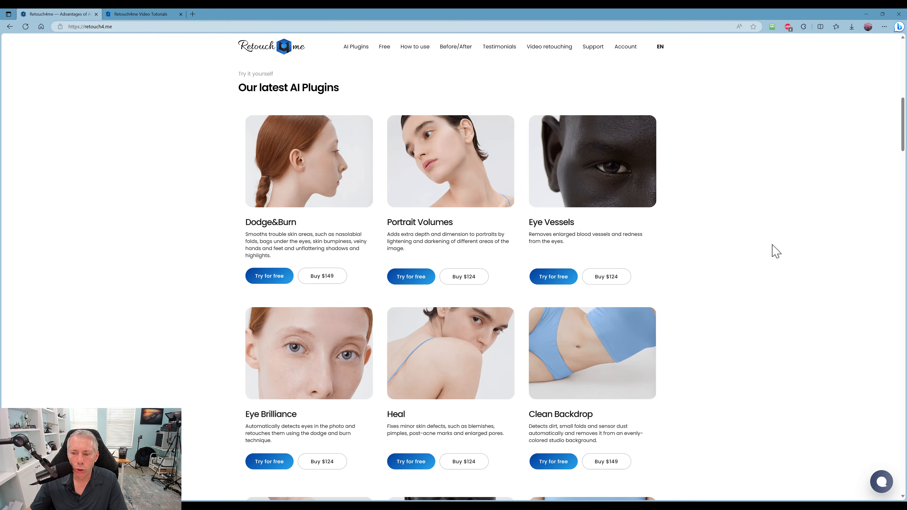
pyautogui.scroll(-6, 777, 249)
pyautogui.scroll(-6, 779, 251)
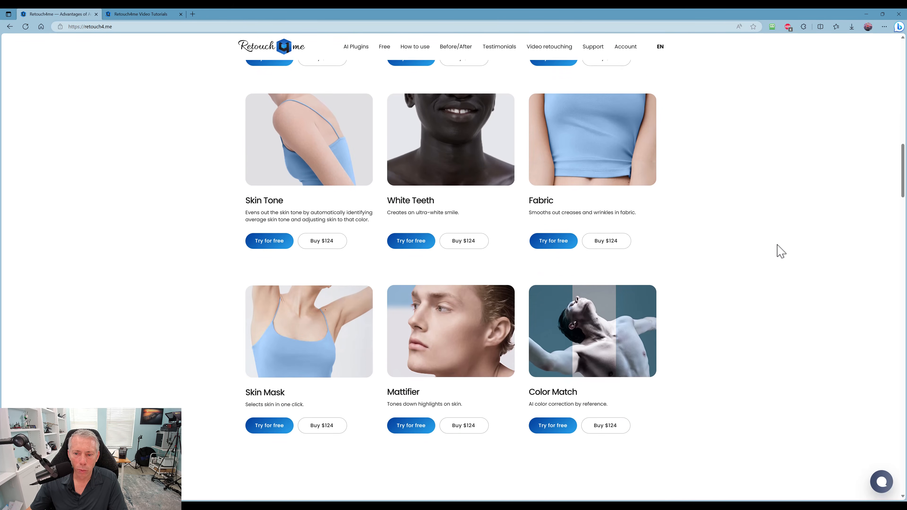
pyautogui.scroll(15, 792, 246)
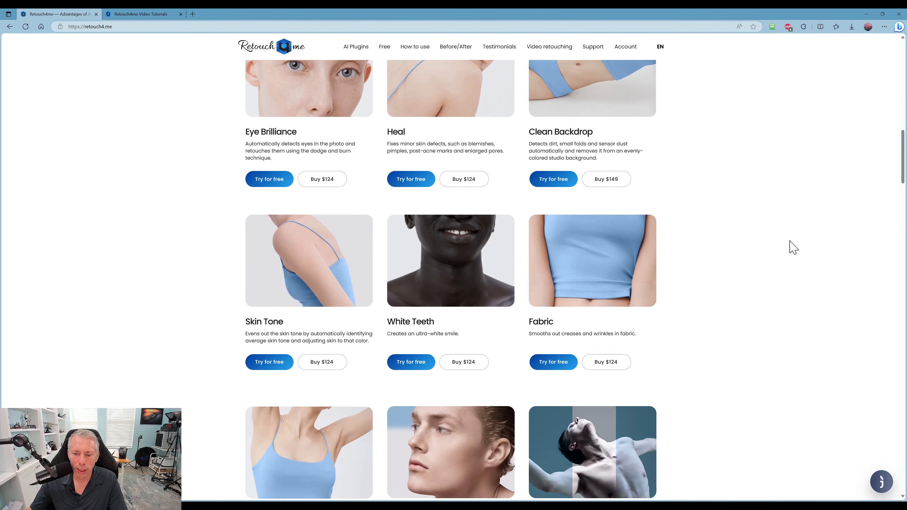
pyautogui.scroll(-5, 793, 255)
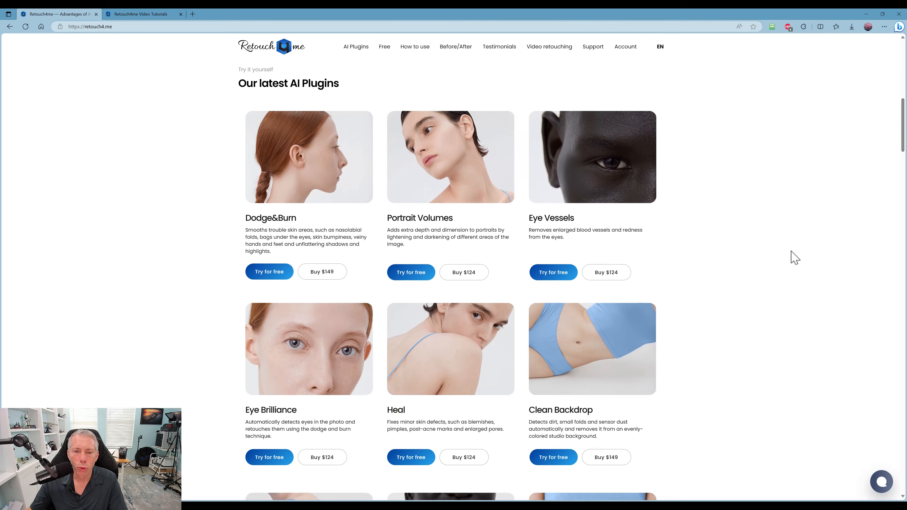
pyautogui.scroll(2, 804, 256)
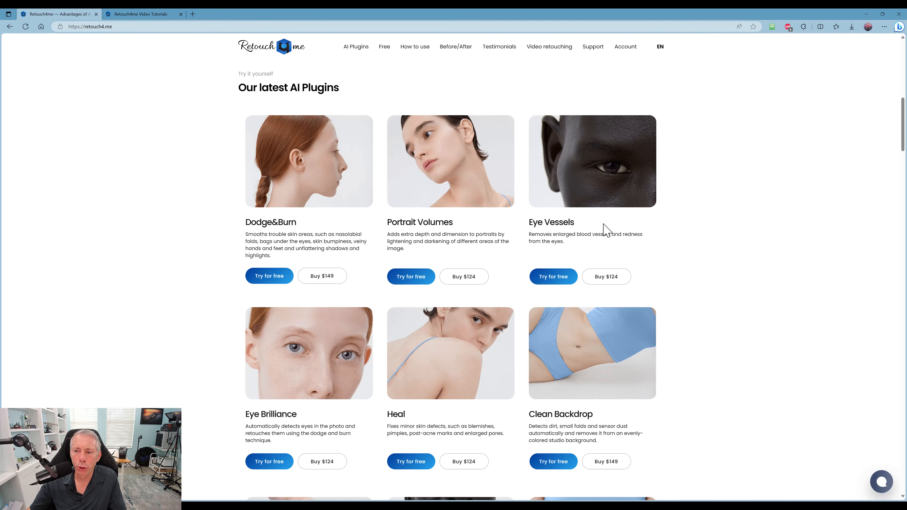
pyautogui.scroll(-2, 344, 328)
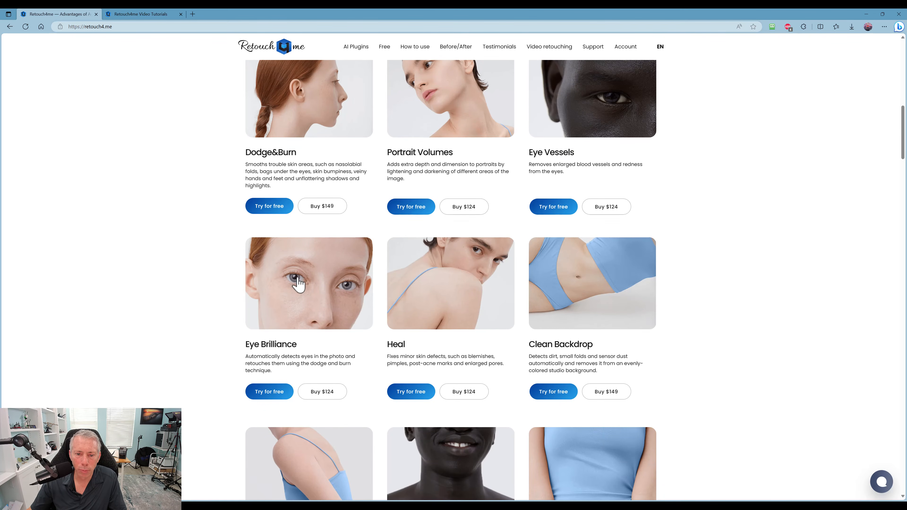
pyautogui.scroll(-3, 464, 297)
pyautogui.scroll(-2, 779, 203)
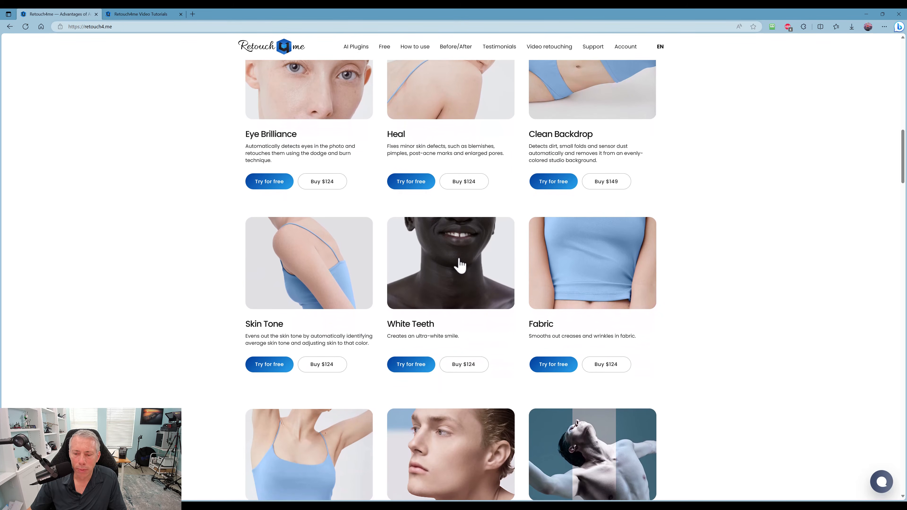
pyautogui.scroll(-2, 782, 257)
pyautogui.scroll(-1, 782, 258)
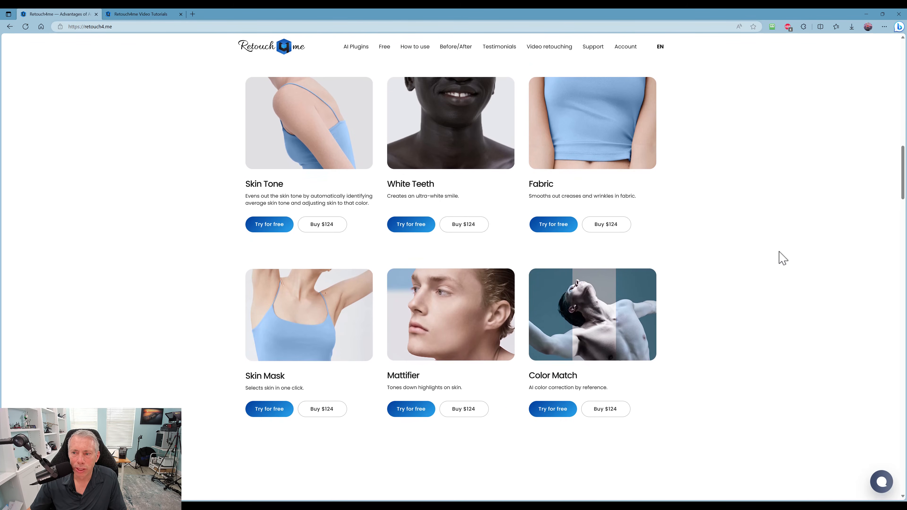
pyautogui.scroll(2, 787, 235)
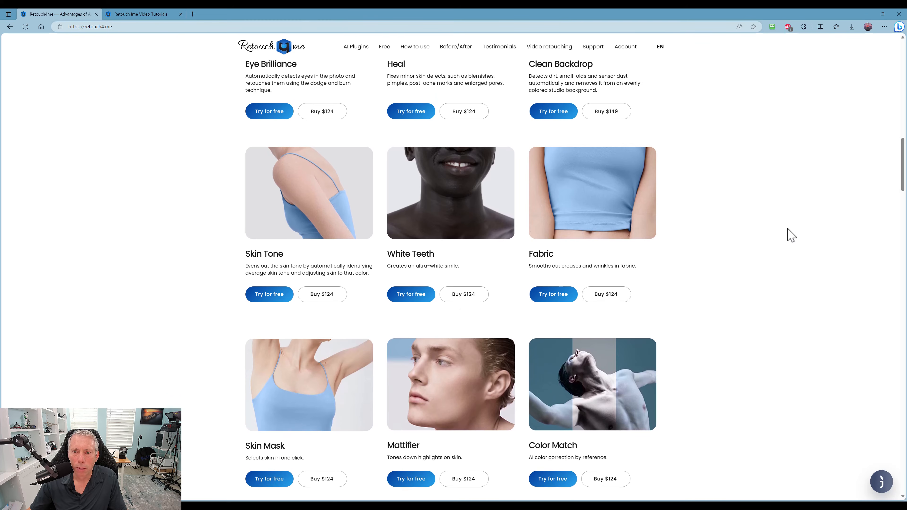
pyautogui.scroll(-2, 767, 214)
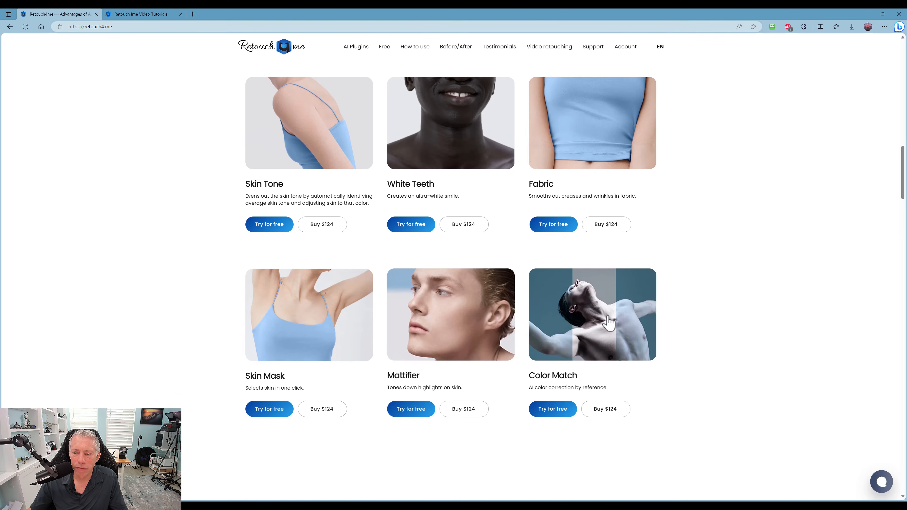
# Skim the Why Retouch4me section below the plugin list and return to the first plugins
pyautogui.scroll(-4, 692, 344)
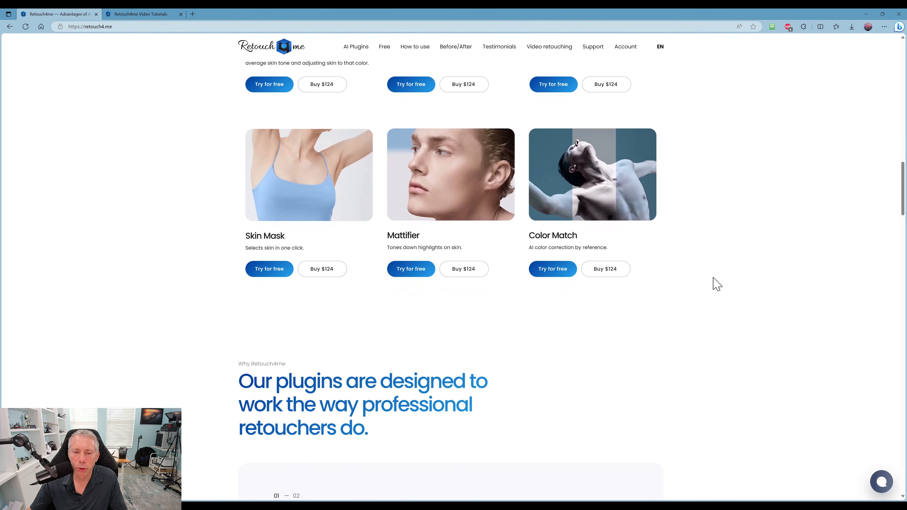
pyautogui.scroll(-15, 725, 282)
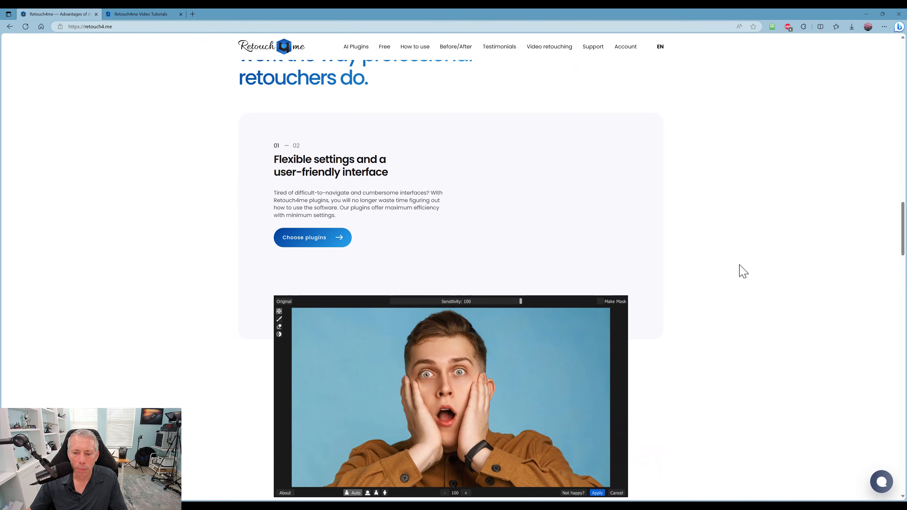
pyautogui.scroll(20, 720, 288)
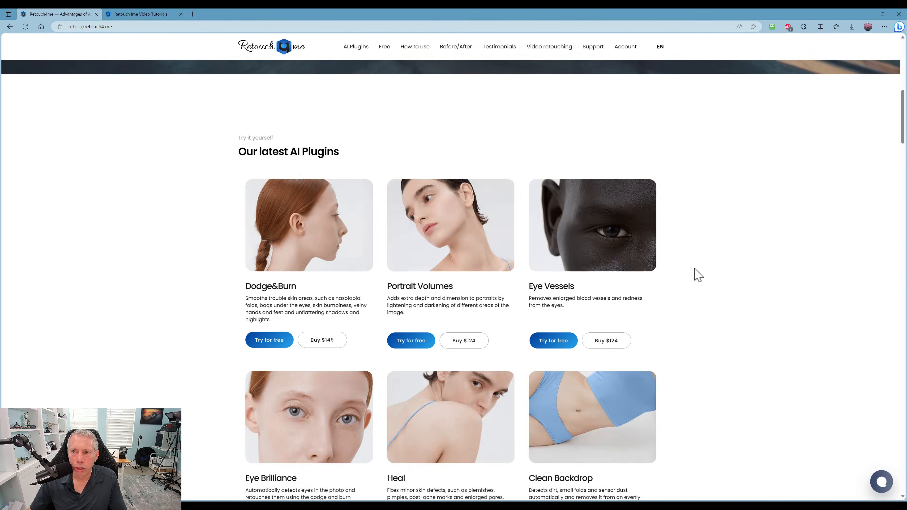